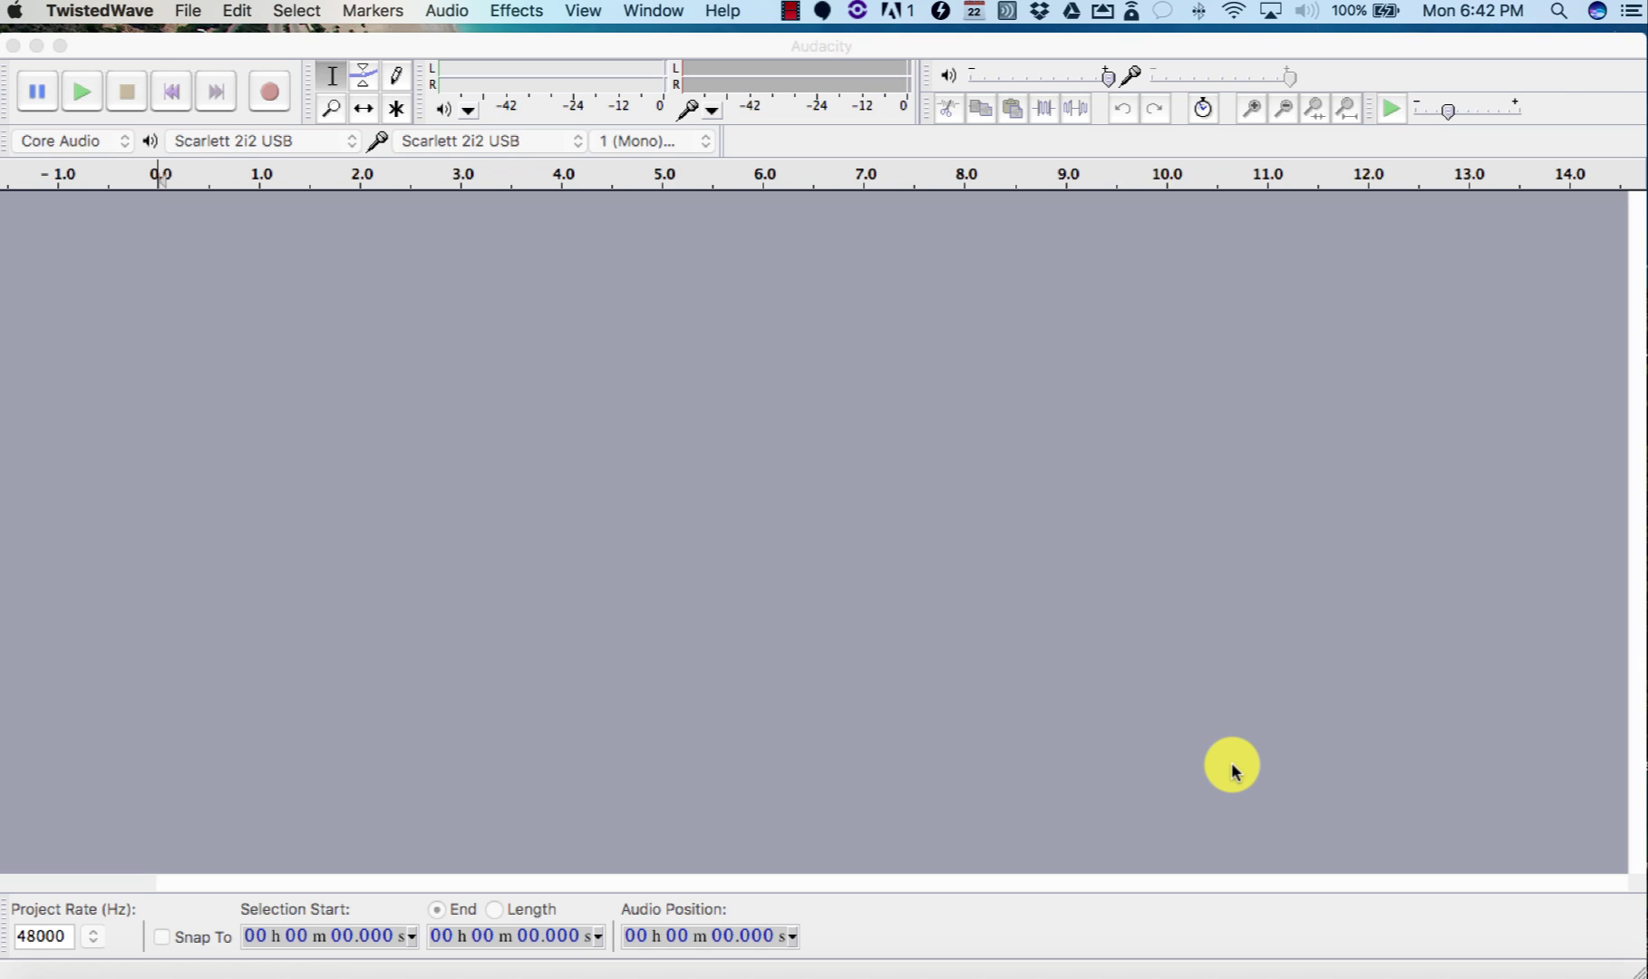
Bring the empty Audacity project window to the front
{"action": "left_click", "coordinate": [1043, 535]}
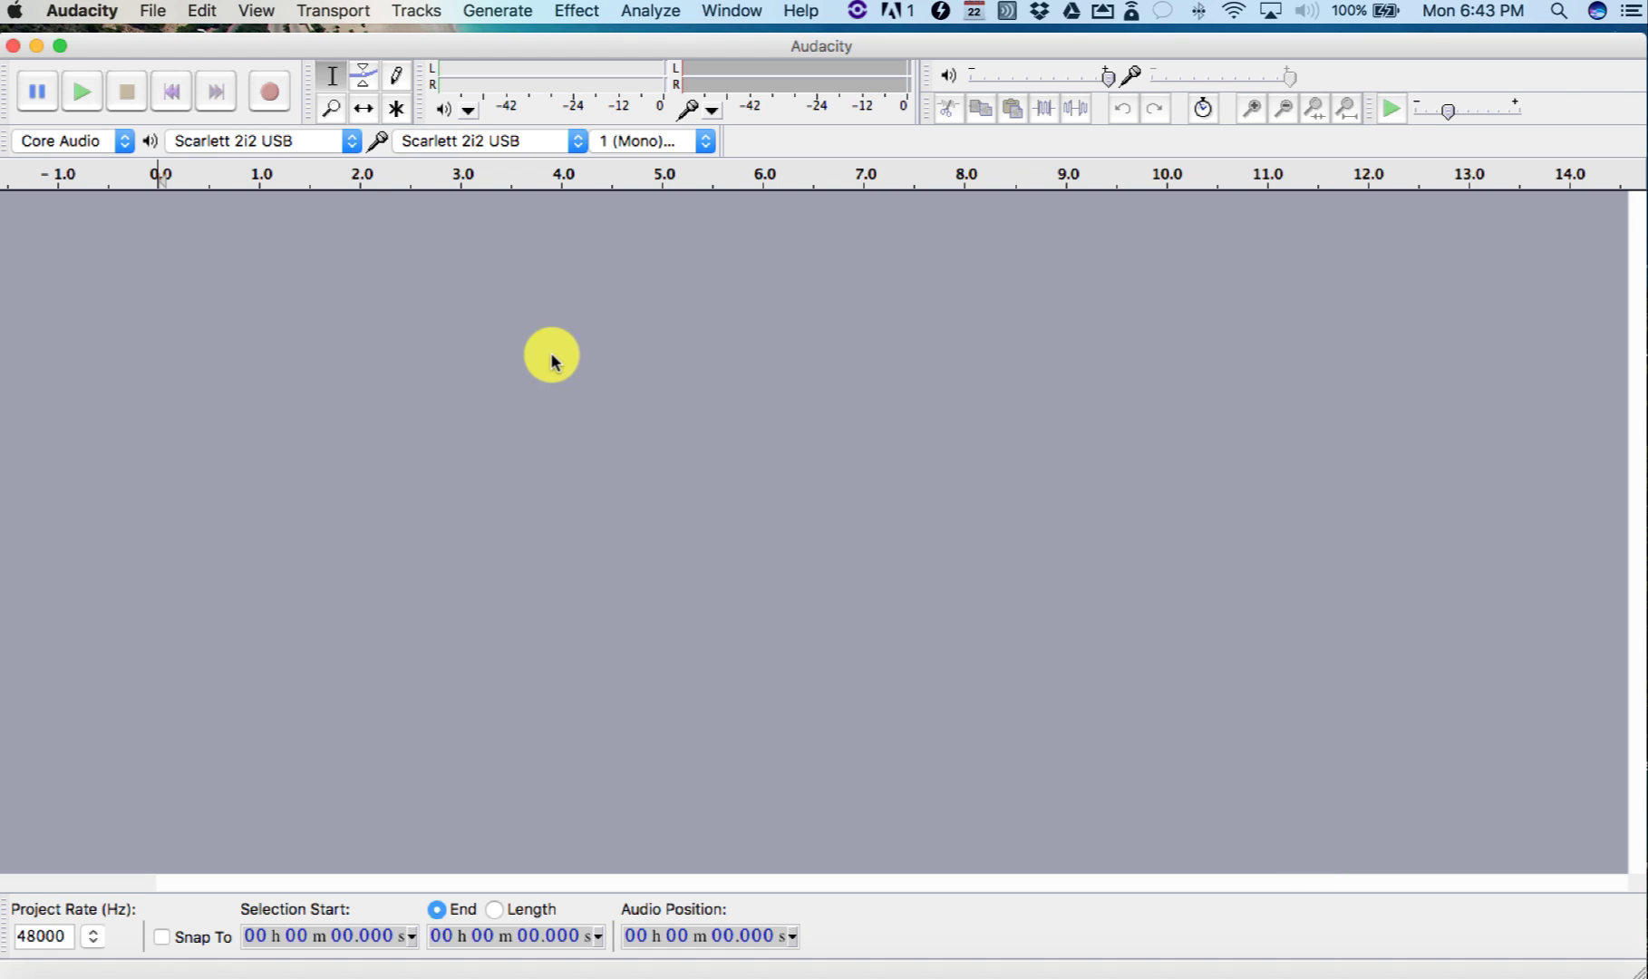
Open Audacity Preferences on the Devices page after a glance at Playback
{"action": "left_click", "coordinate": [110, 13]}
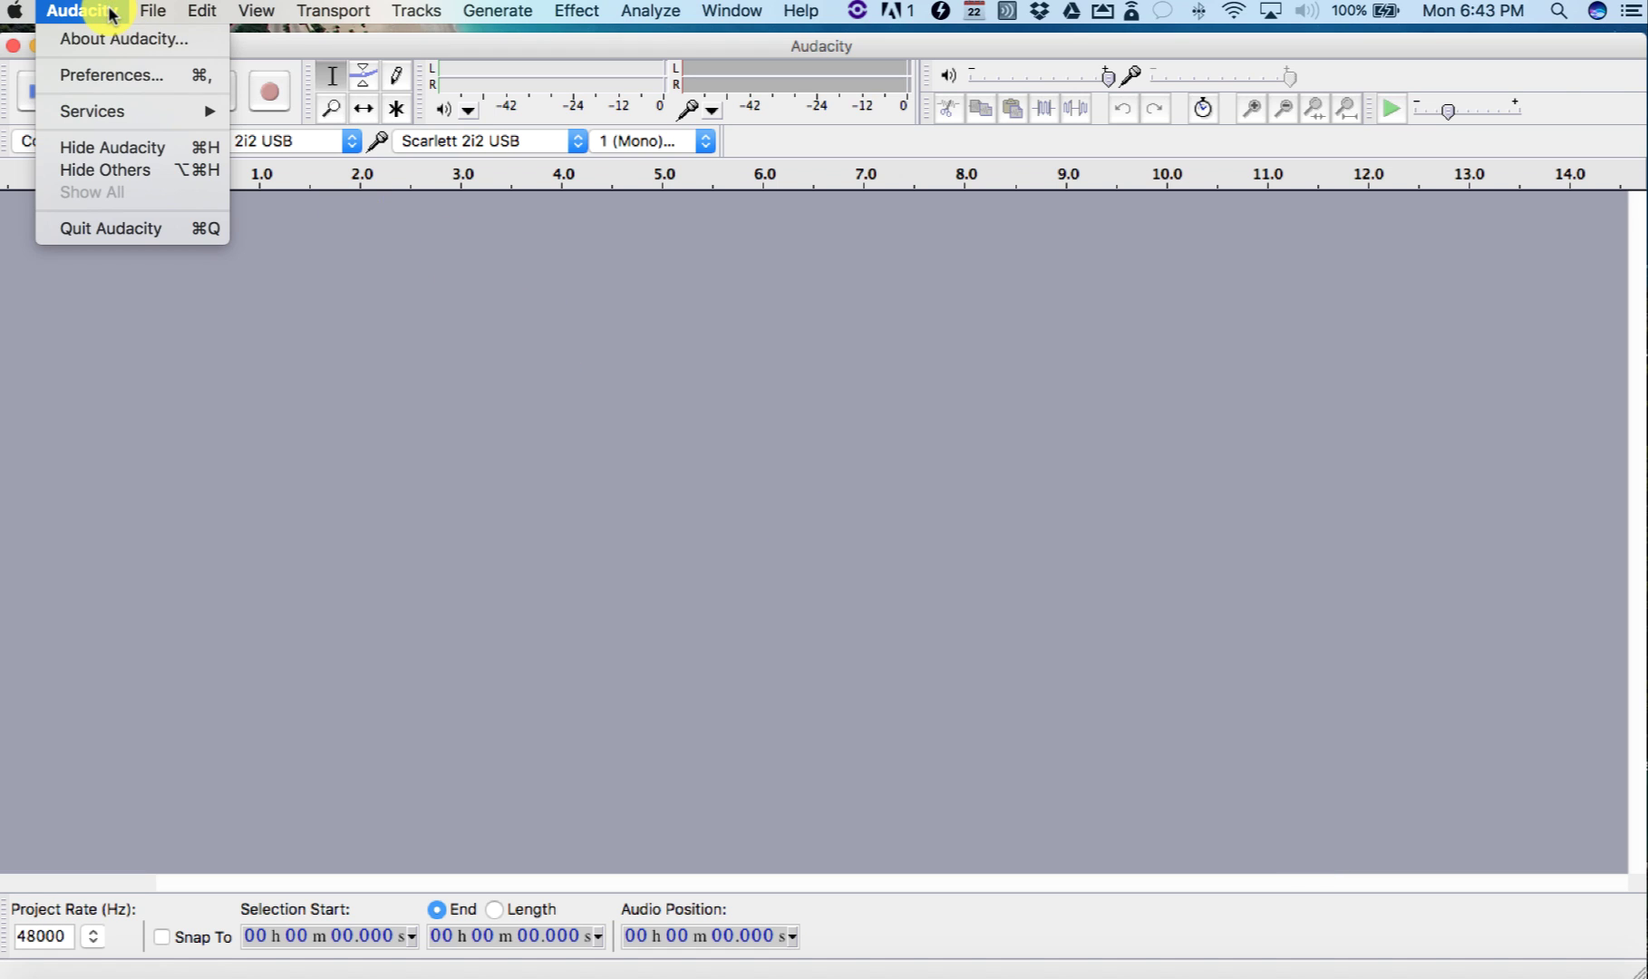
{"action": "left_click", "coordinate": [107, 72]}
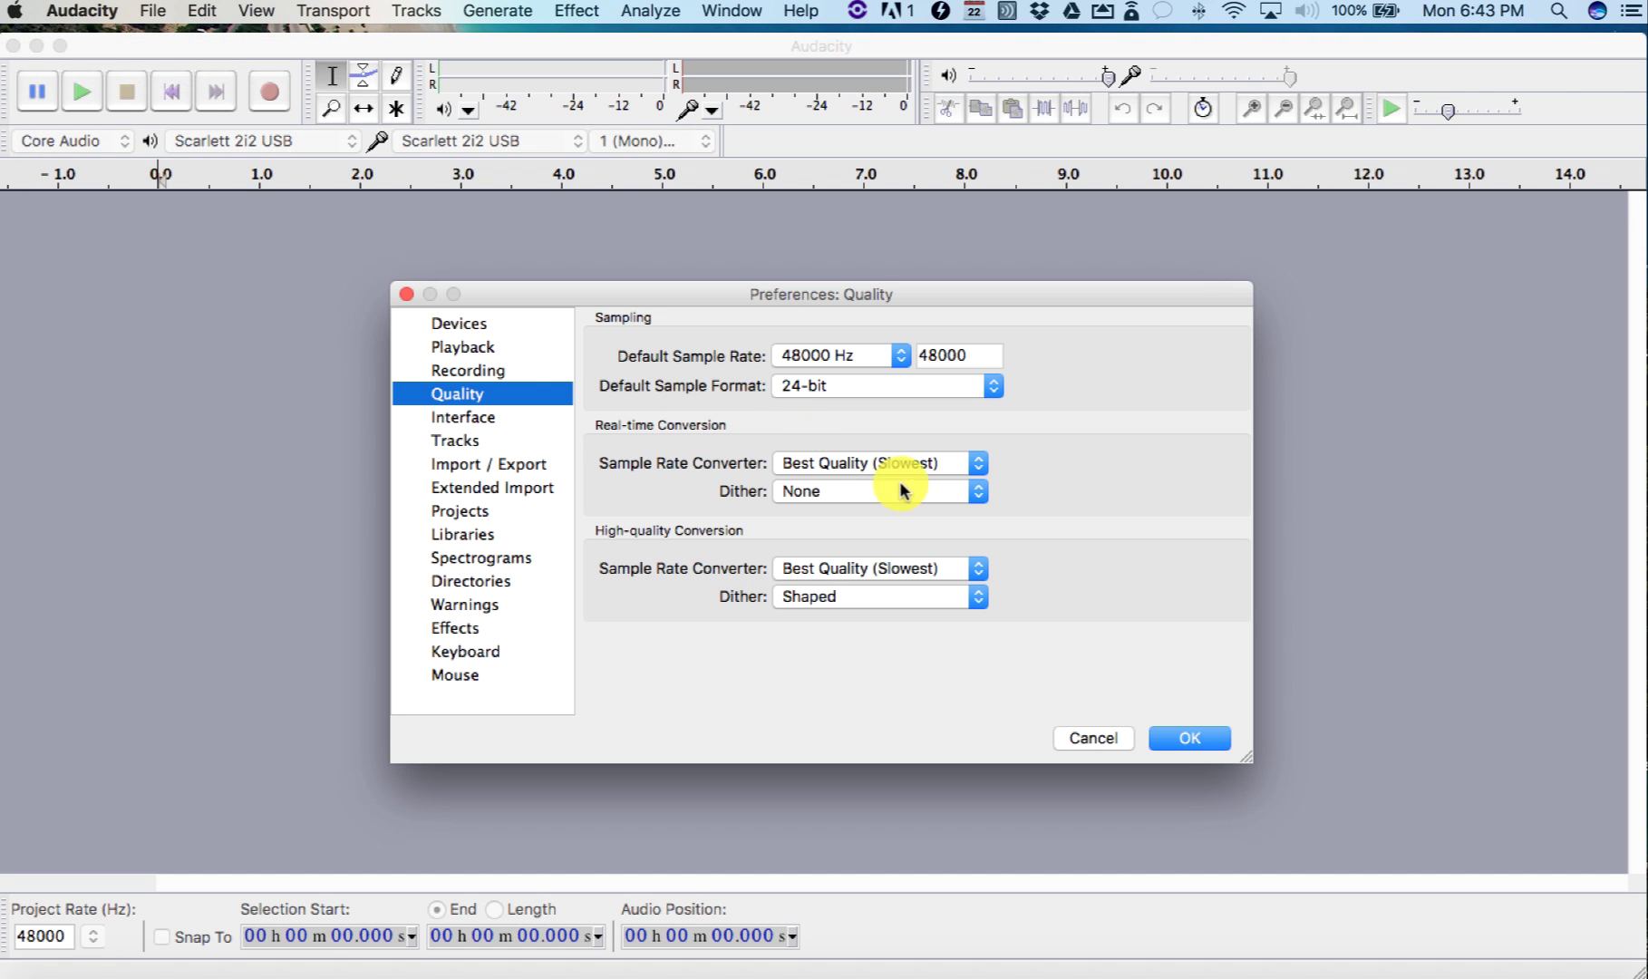
{"action": "left_click", "coordinate": [483, 322]}
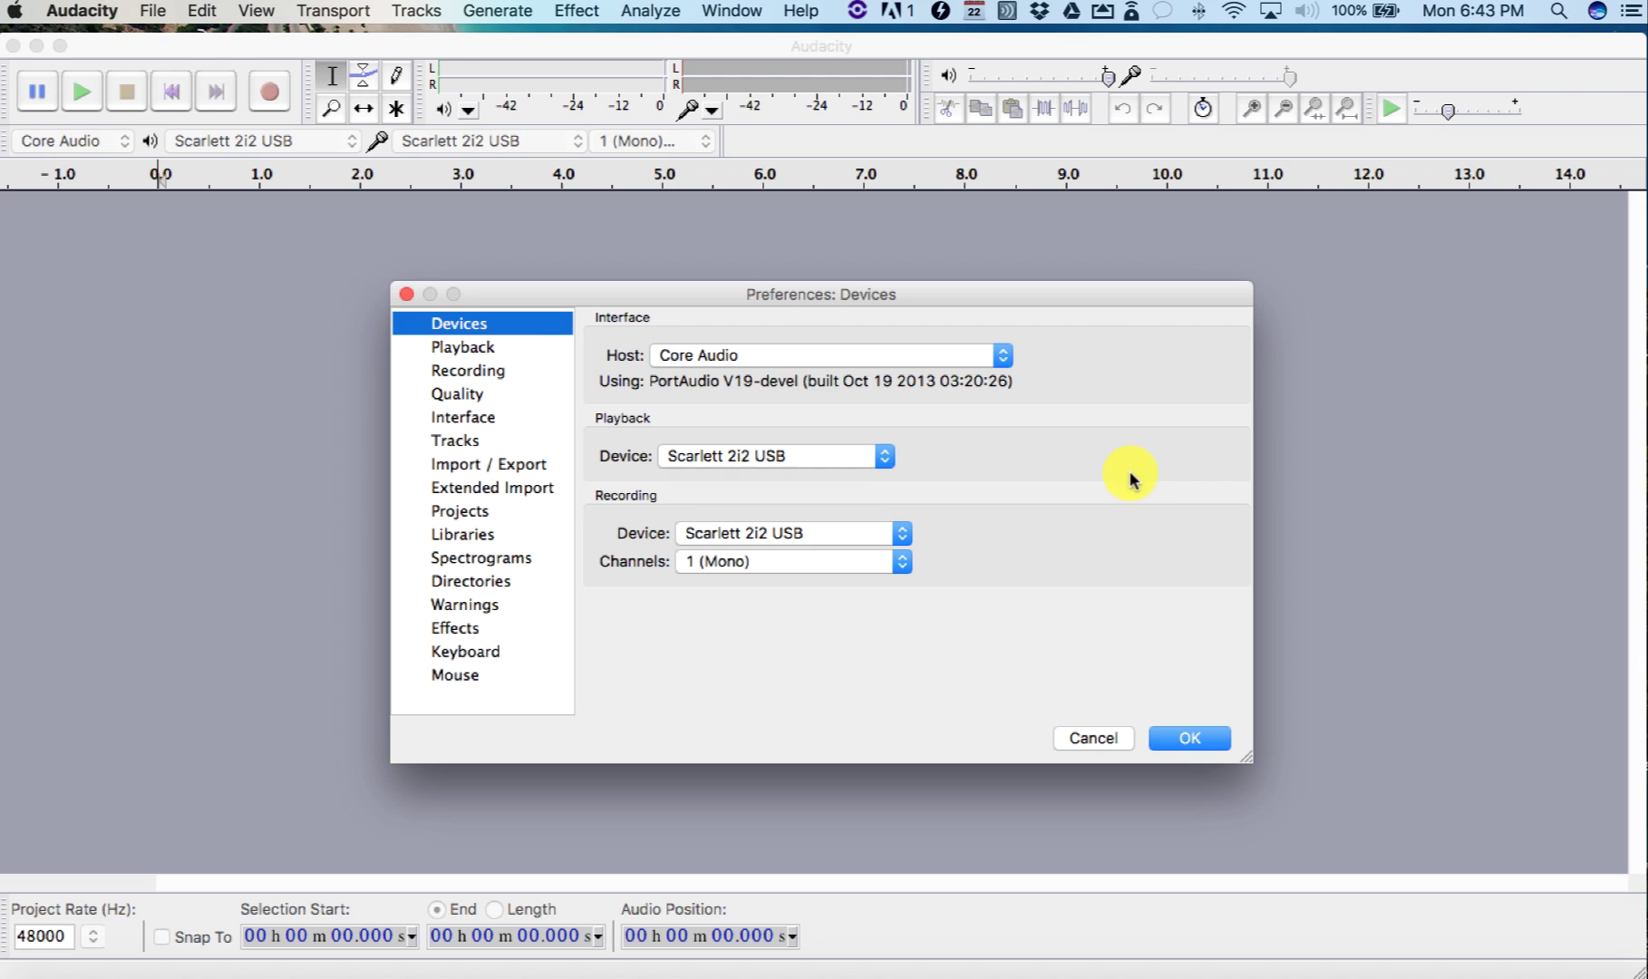
{"action": "left_click", "coordinate": [468, 350]}
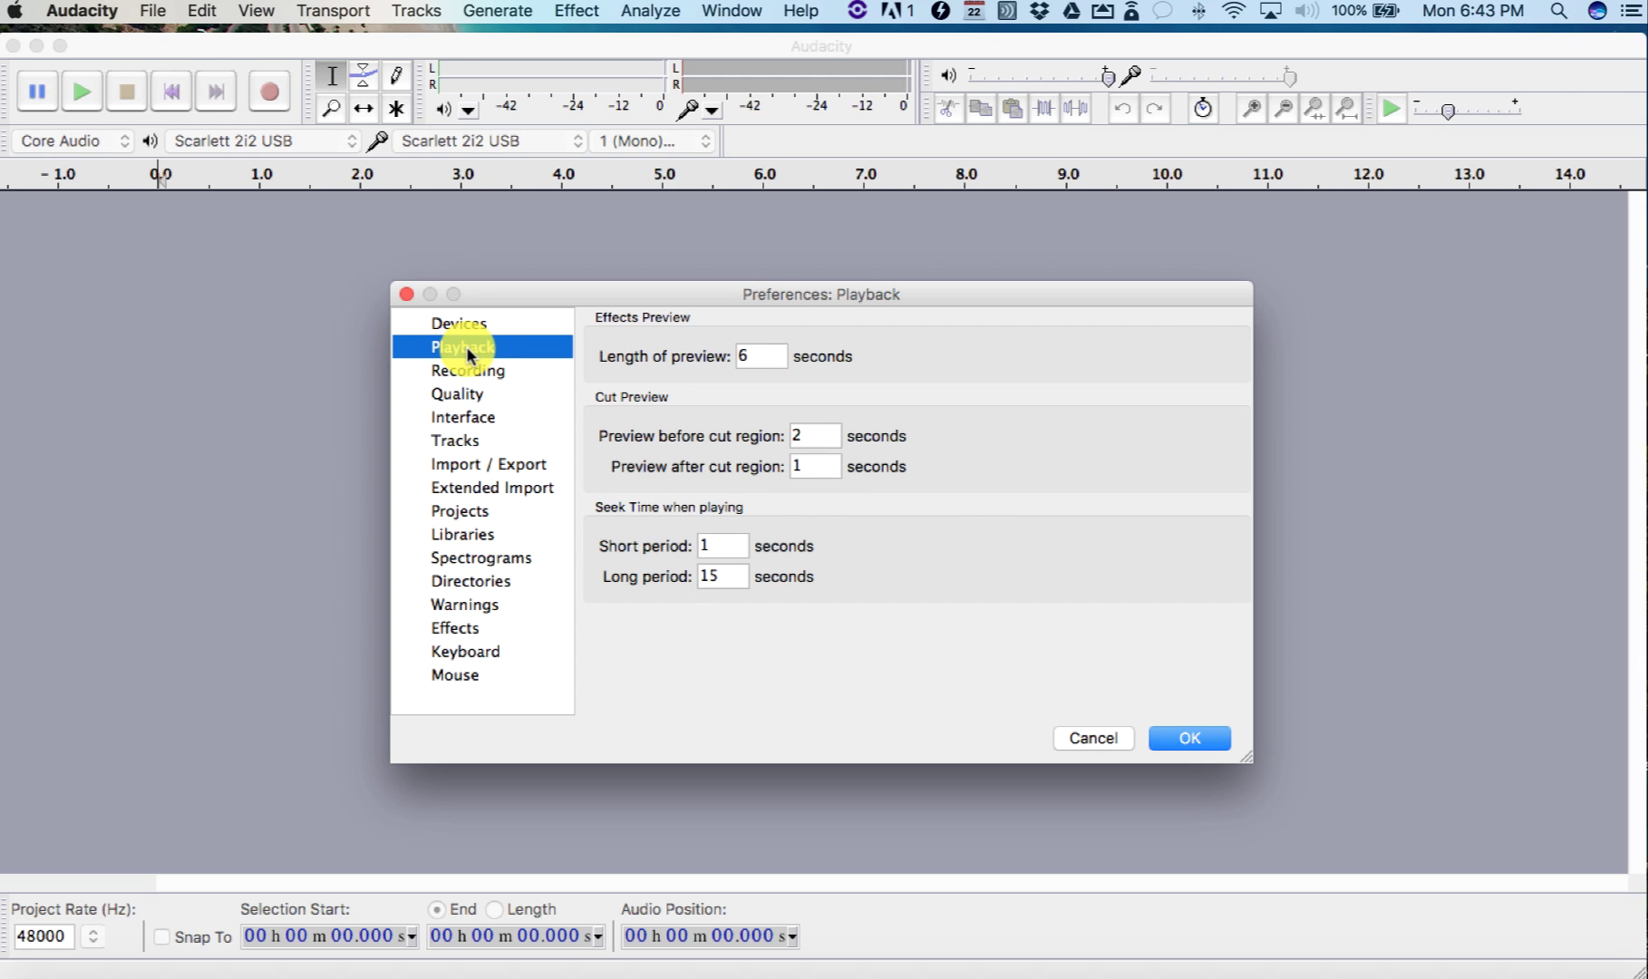
{"action": "left_click", "coordinate": [468, 324]}
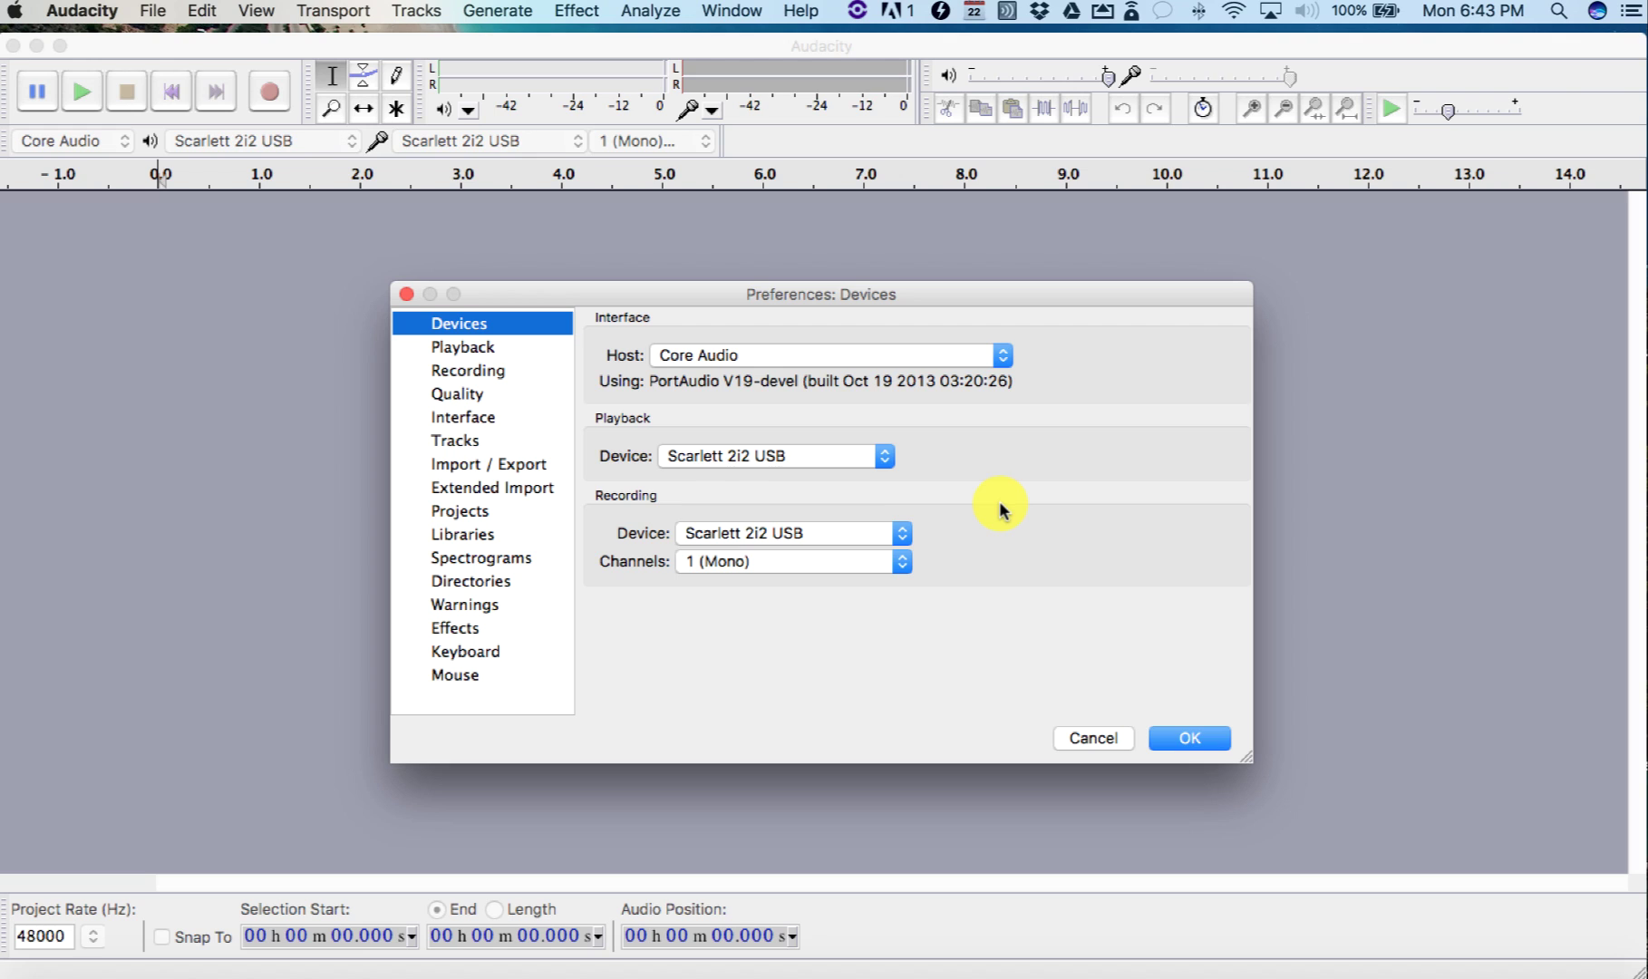
Keep Scarlett 2i2 USB as the recording device with 1 (Mono) channel
{"action": "left_click", "coordinate": [907, 537]}
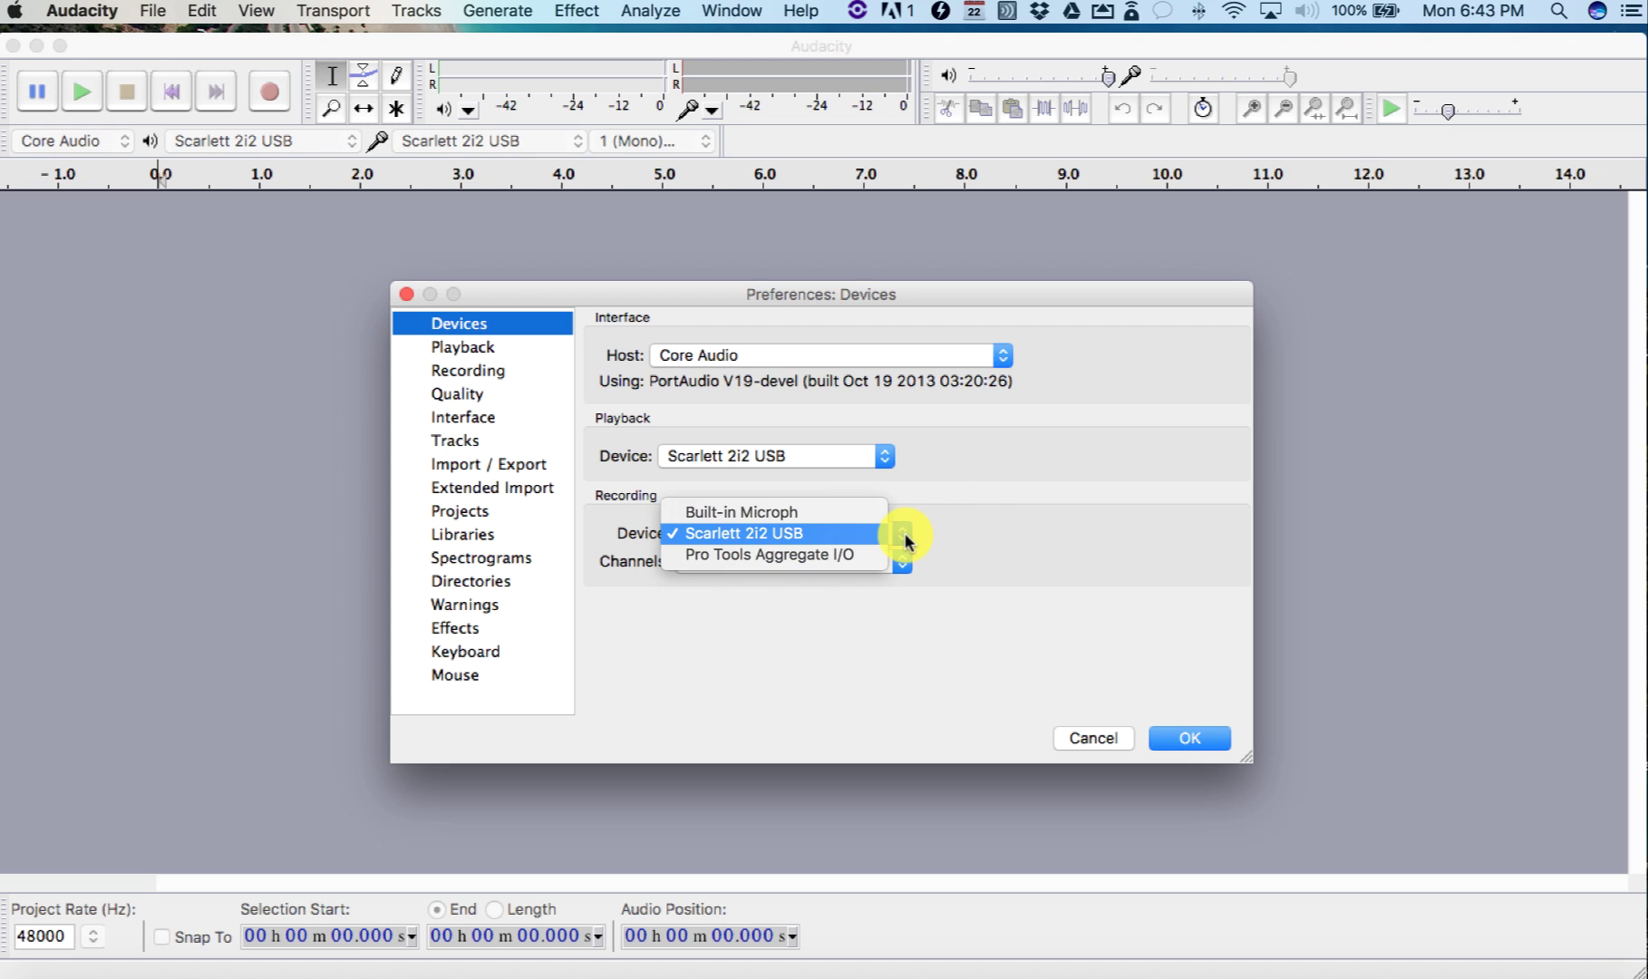
{"action": "left_click", "coordinate": [863, 533]}
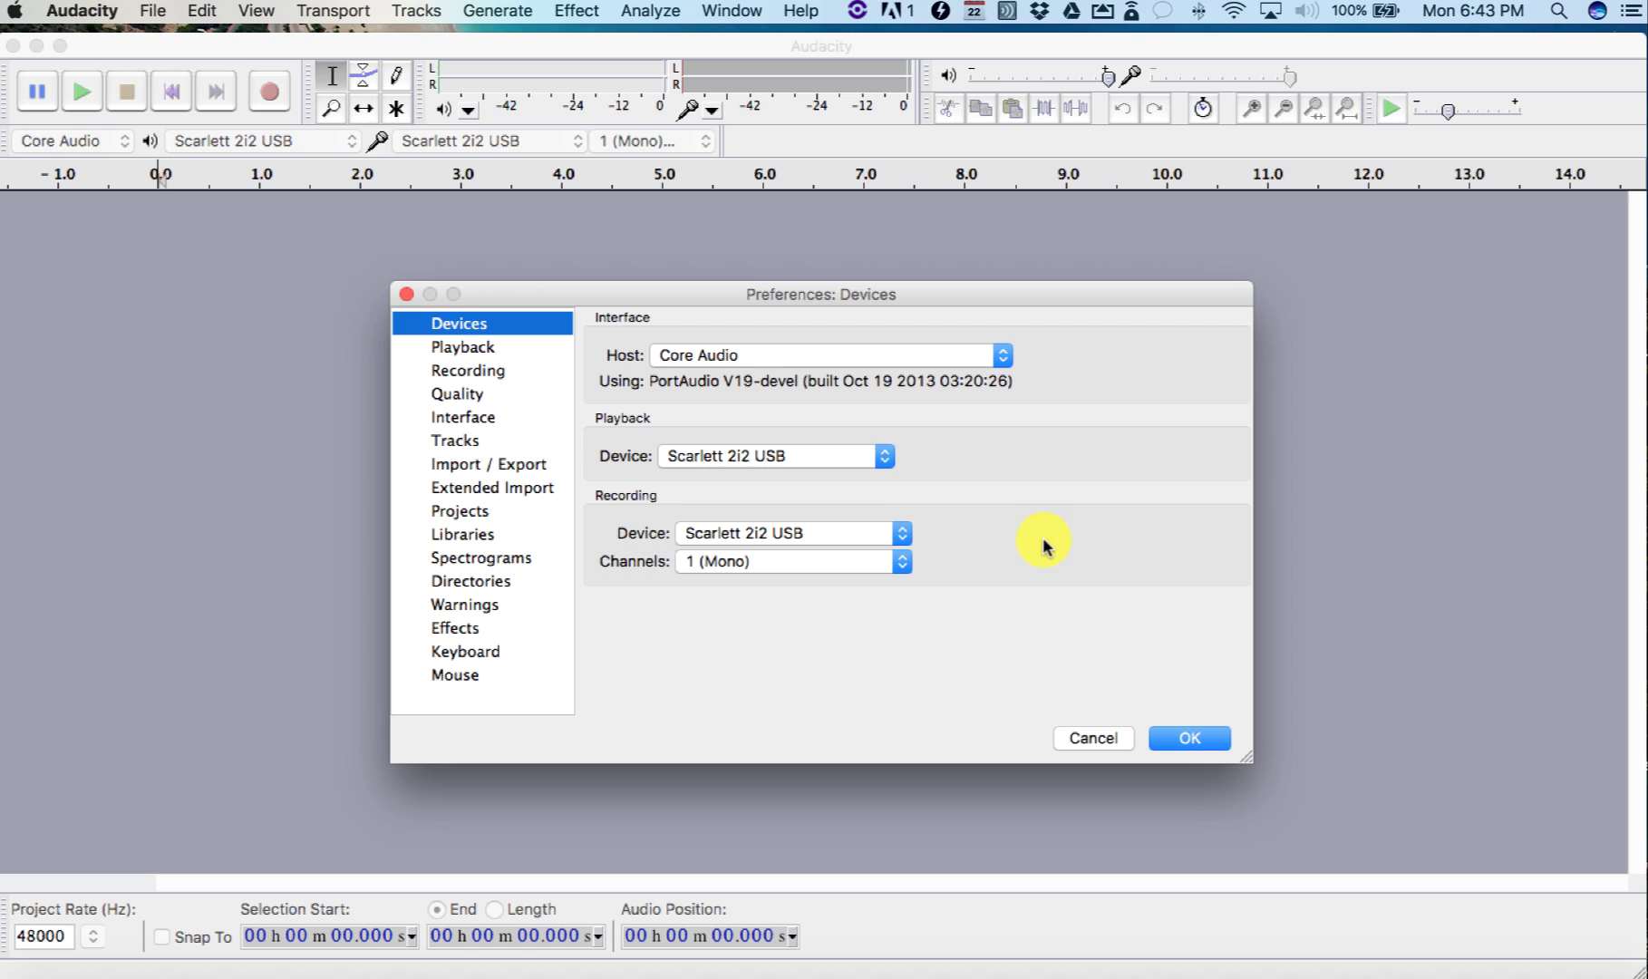
{"action": "left_click", "coordinate": [903, 562]}
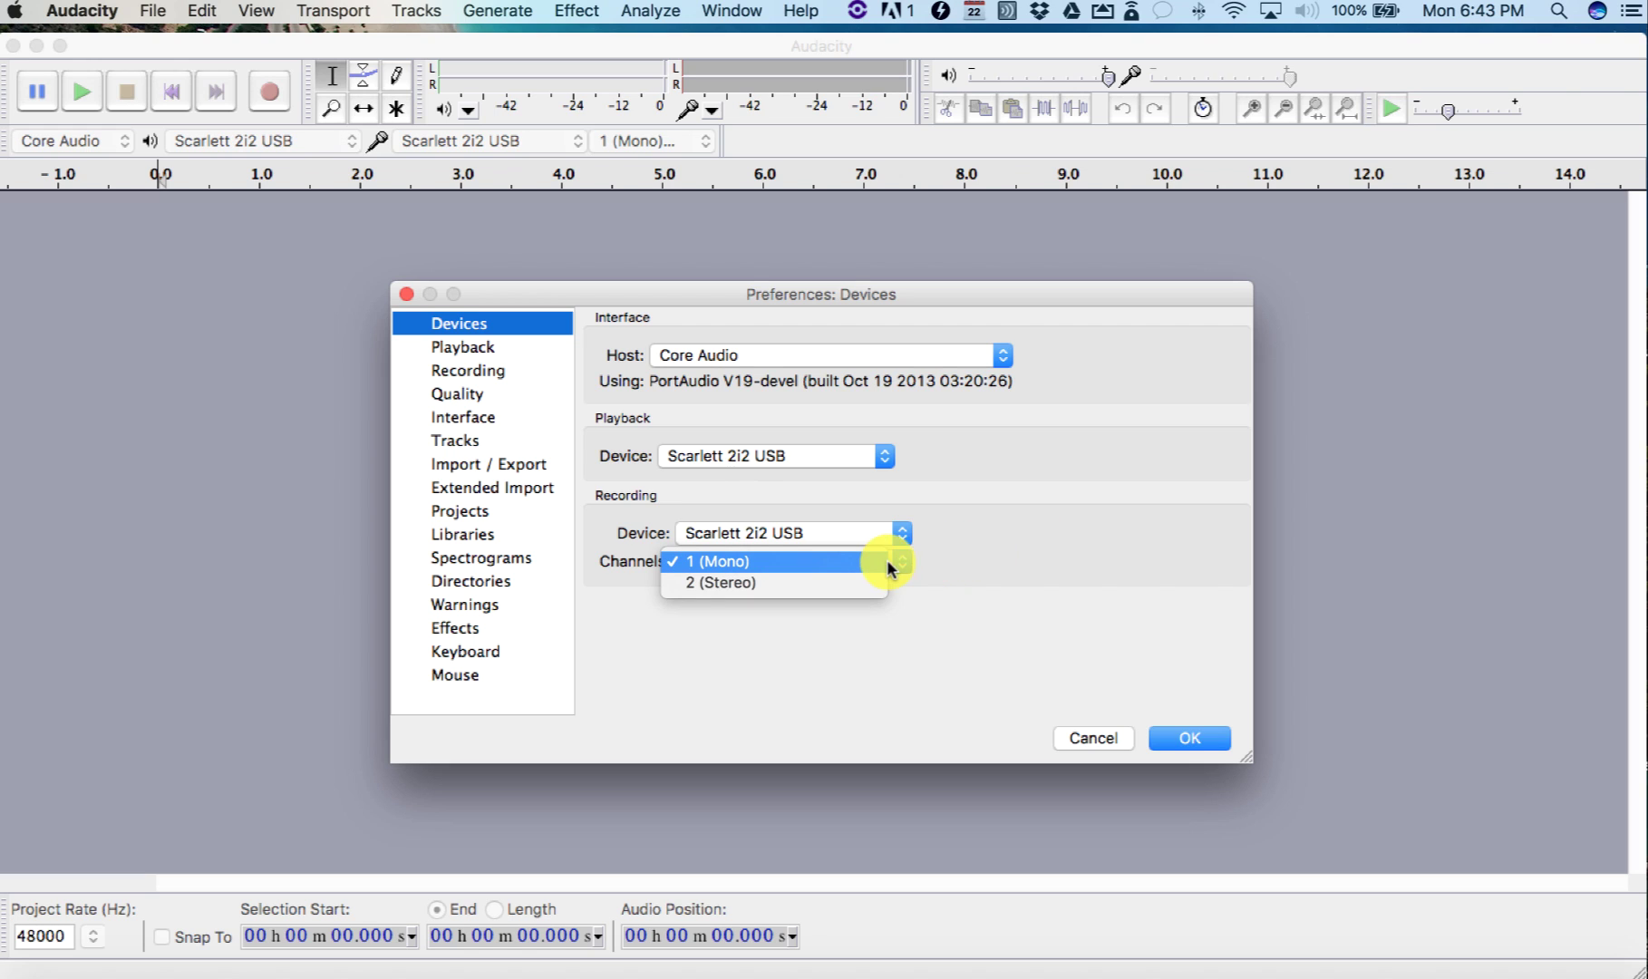
{"action": "left_click", "coordinate": [879, 560]}
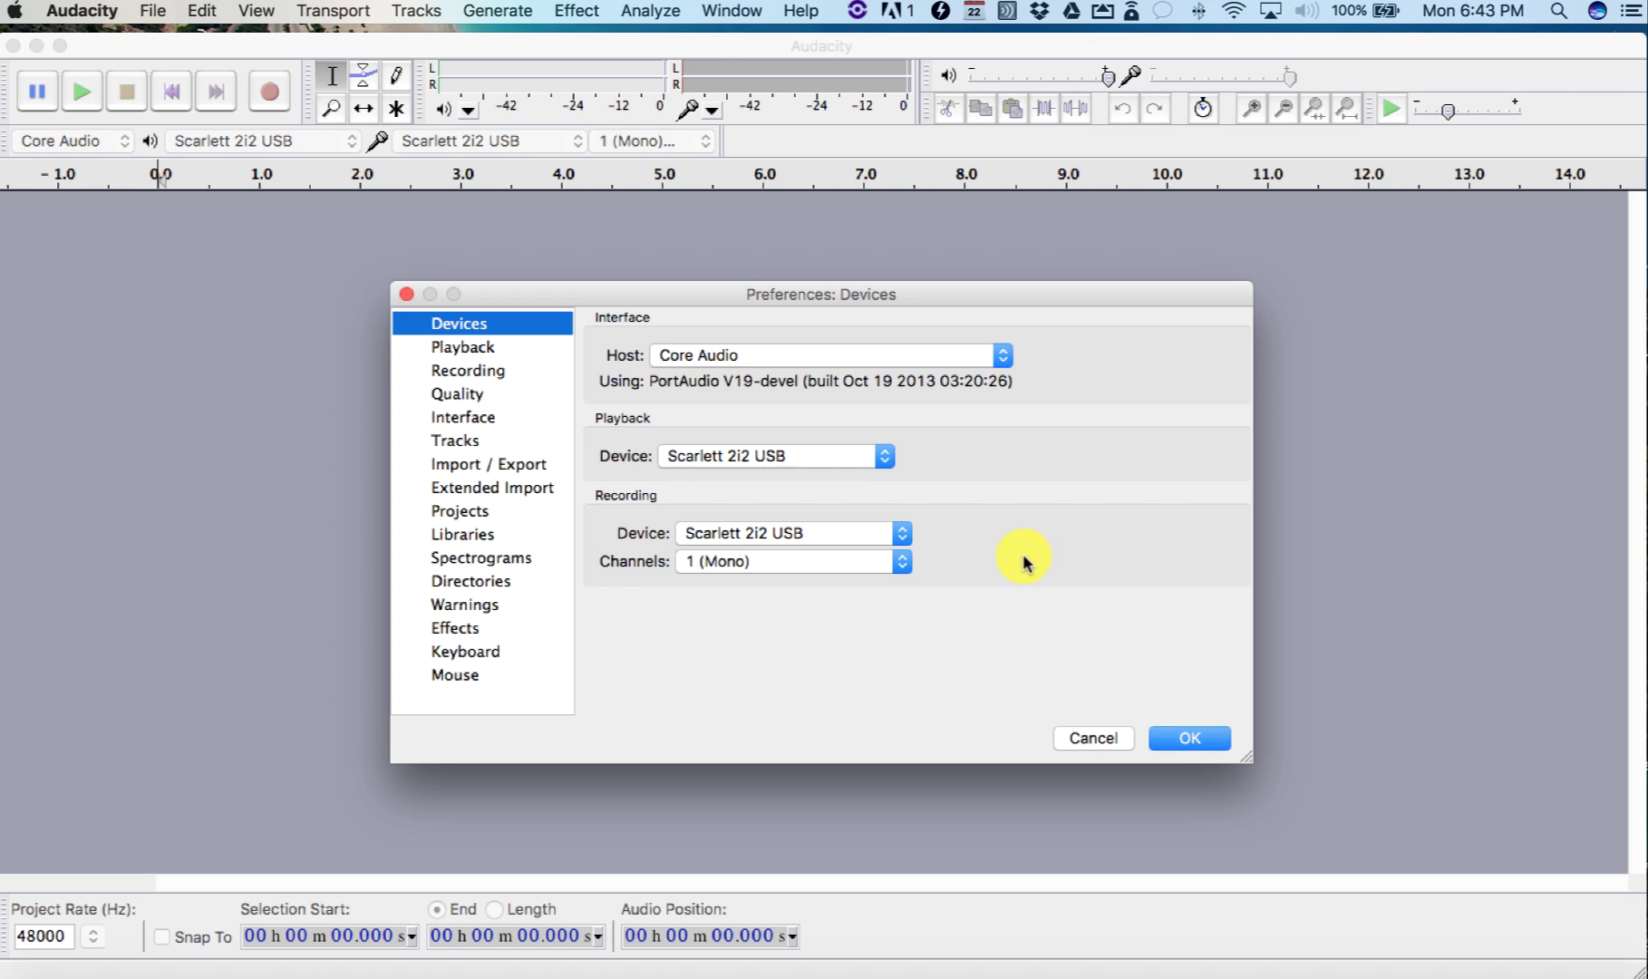
Review the Playback and Recording pages, then keep 48000 Hz and 24-bit on Quality
{"action": "left_click", "coordinate": [472, 349]}
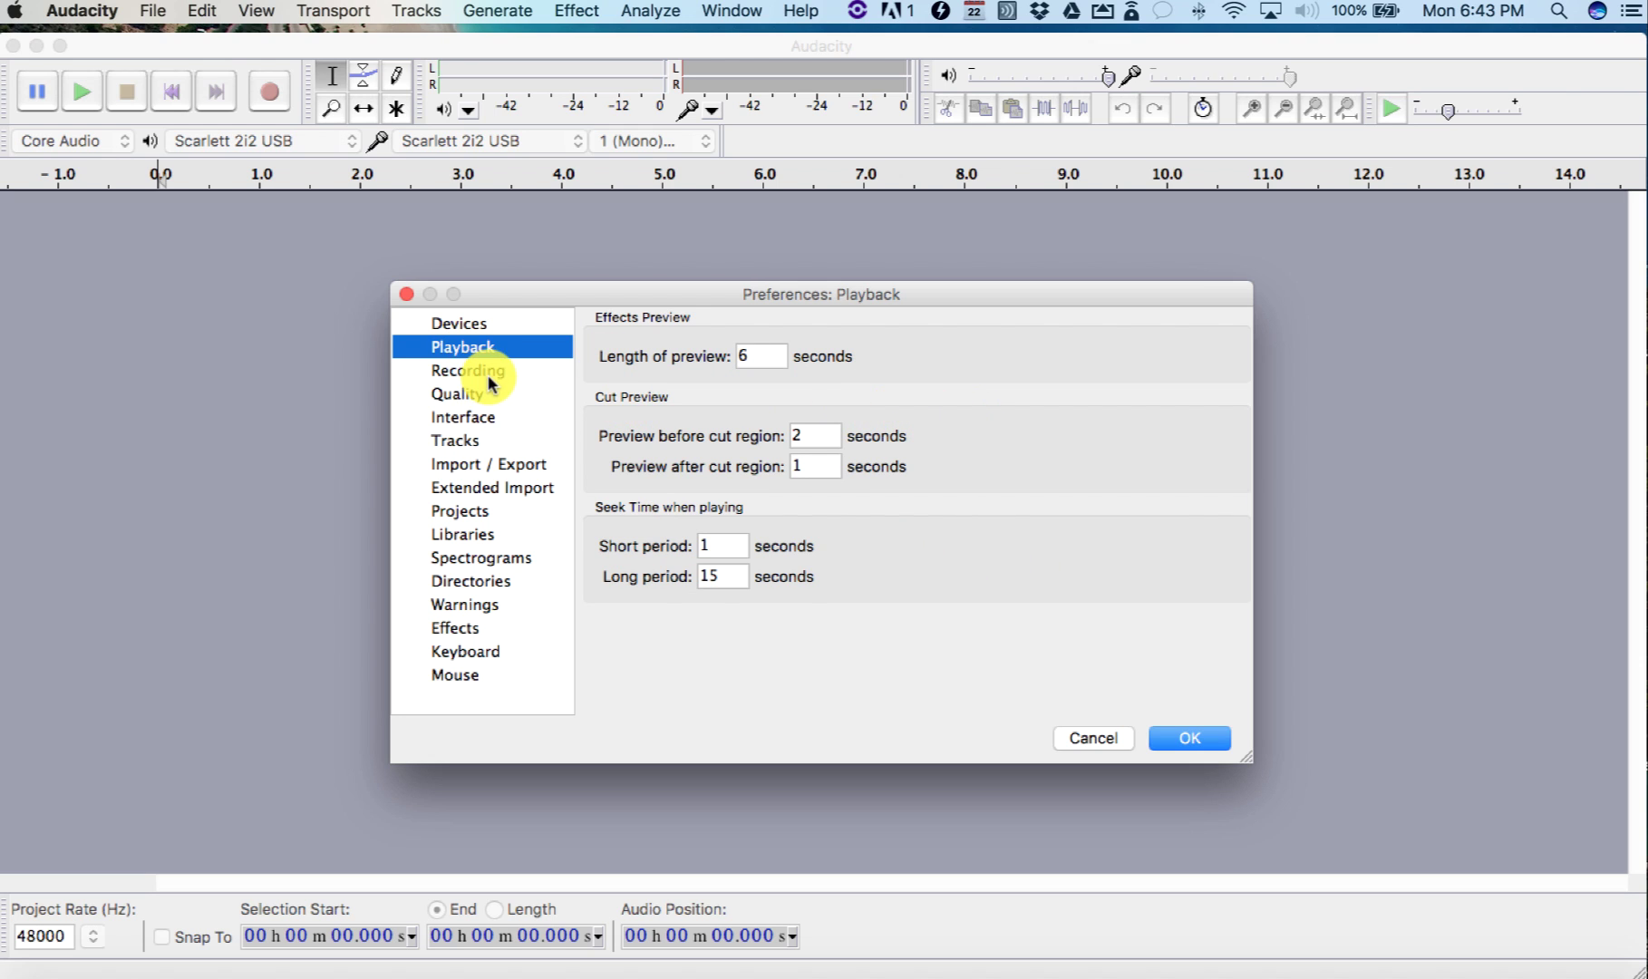
{"action": "left_click", "coordinate": [490, 372]}
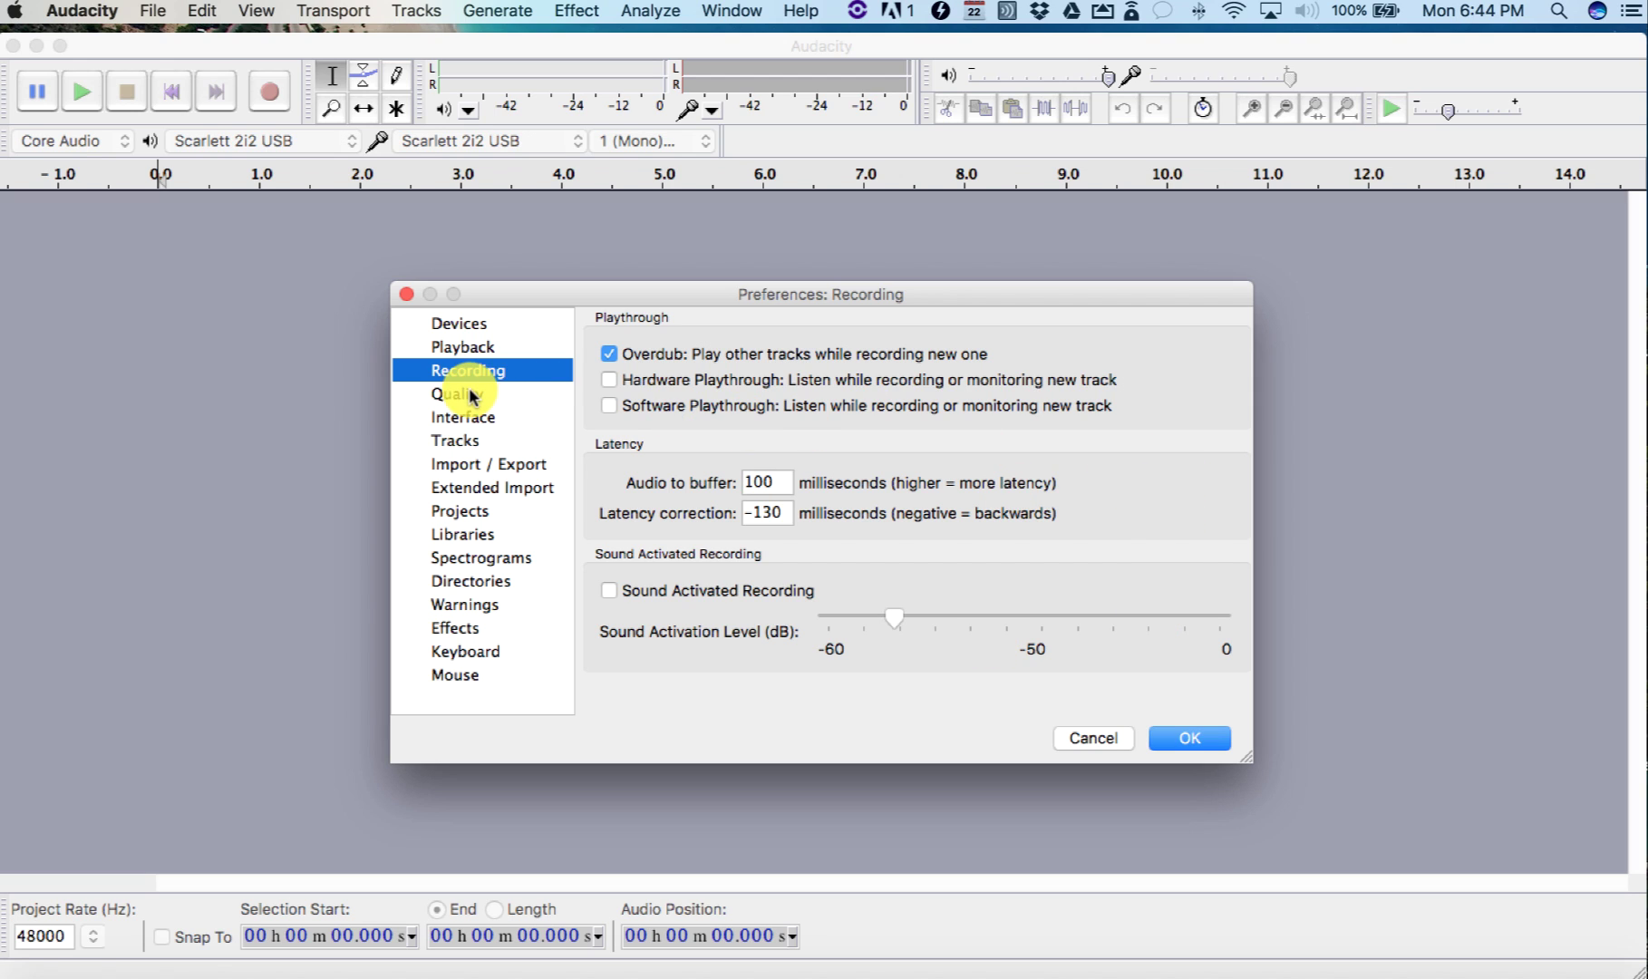
{"action": "left_click", "coordinate": [468, 393]}
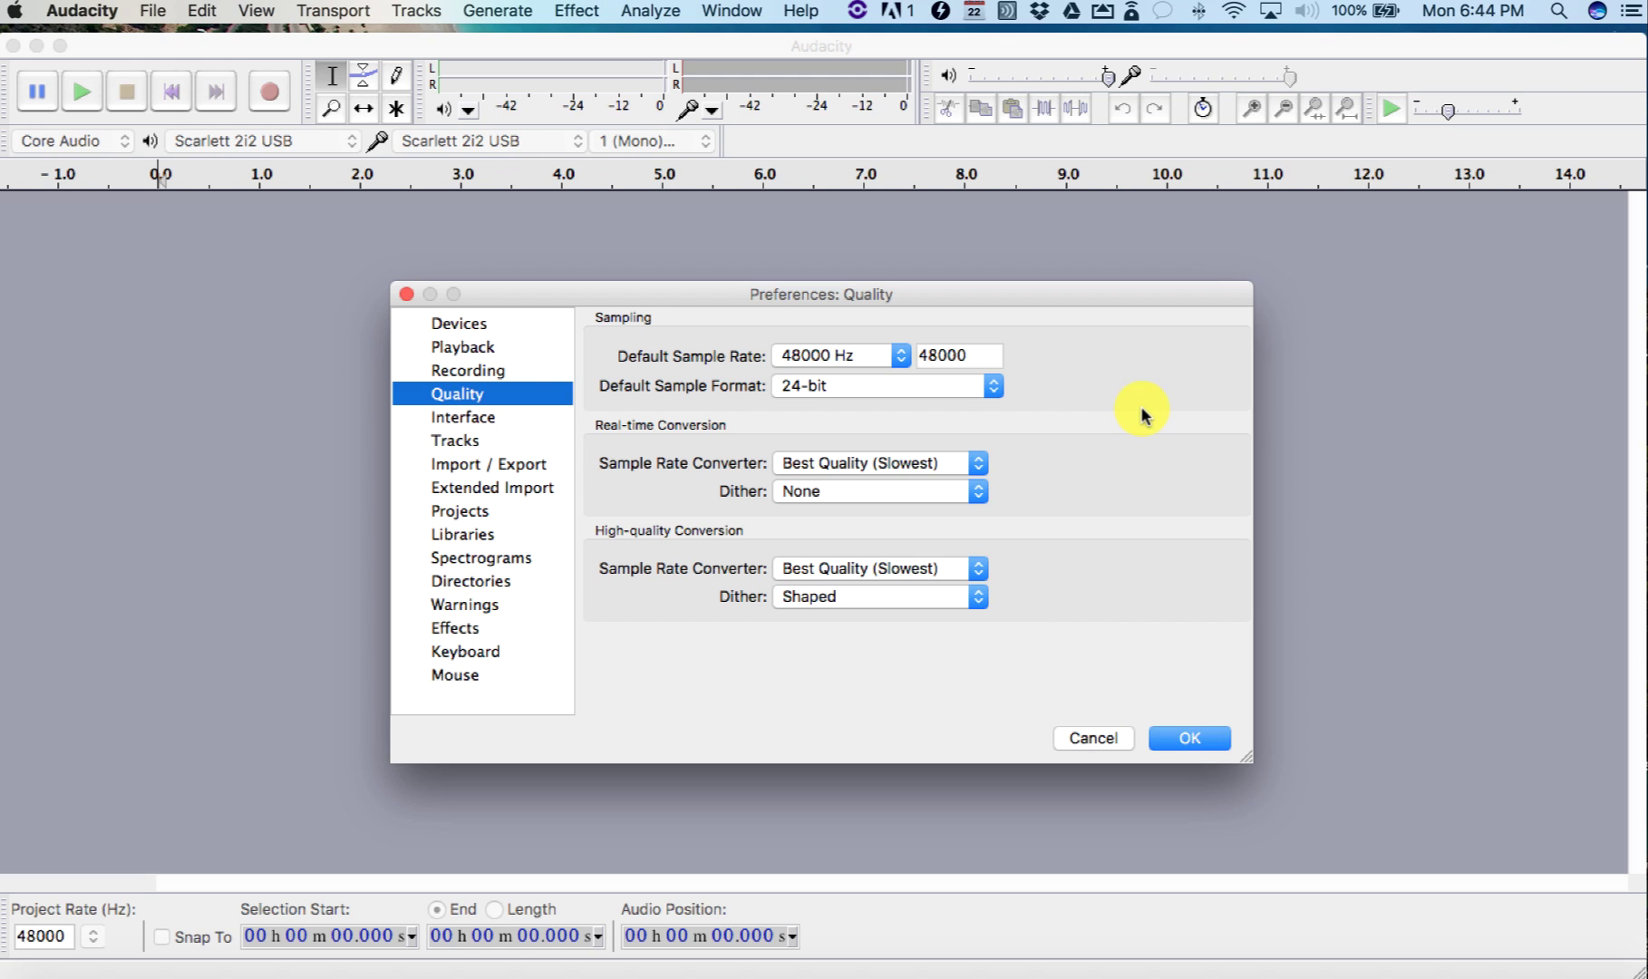
{"action": "left_click", "coordinate": [898, 356]}
{"action": "left_click", "coordinate": [873, 358]}
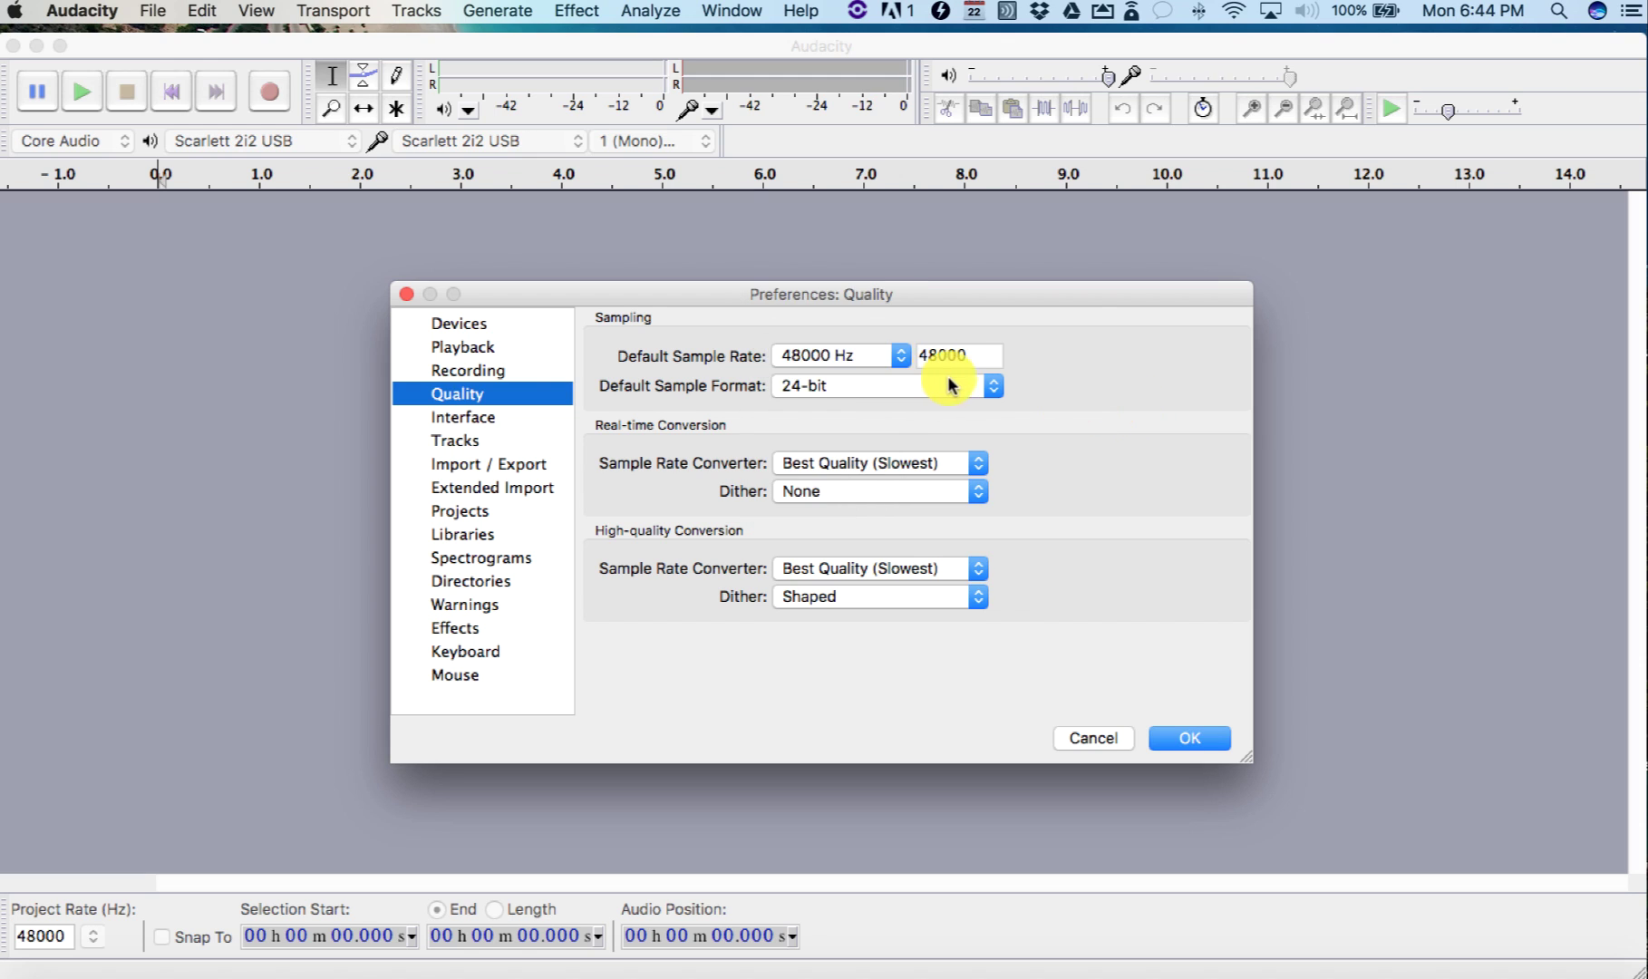
{"action": "left_click", "coordinate": [994, 388]}
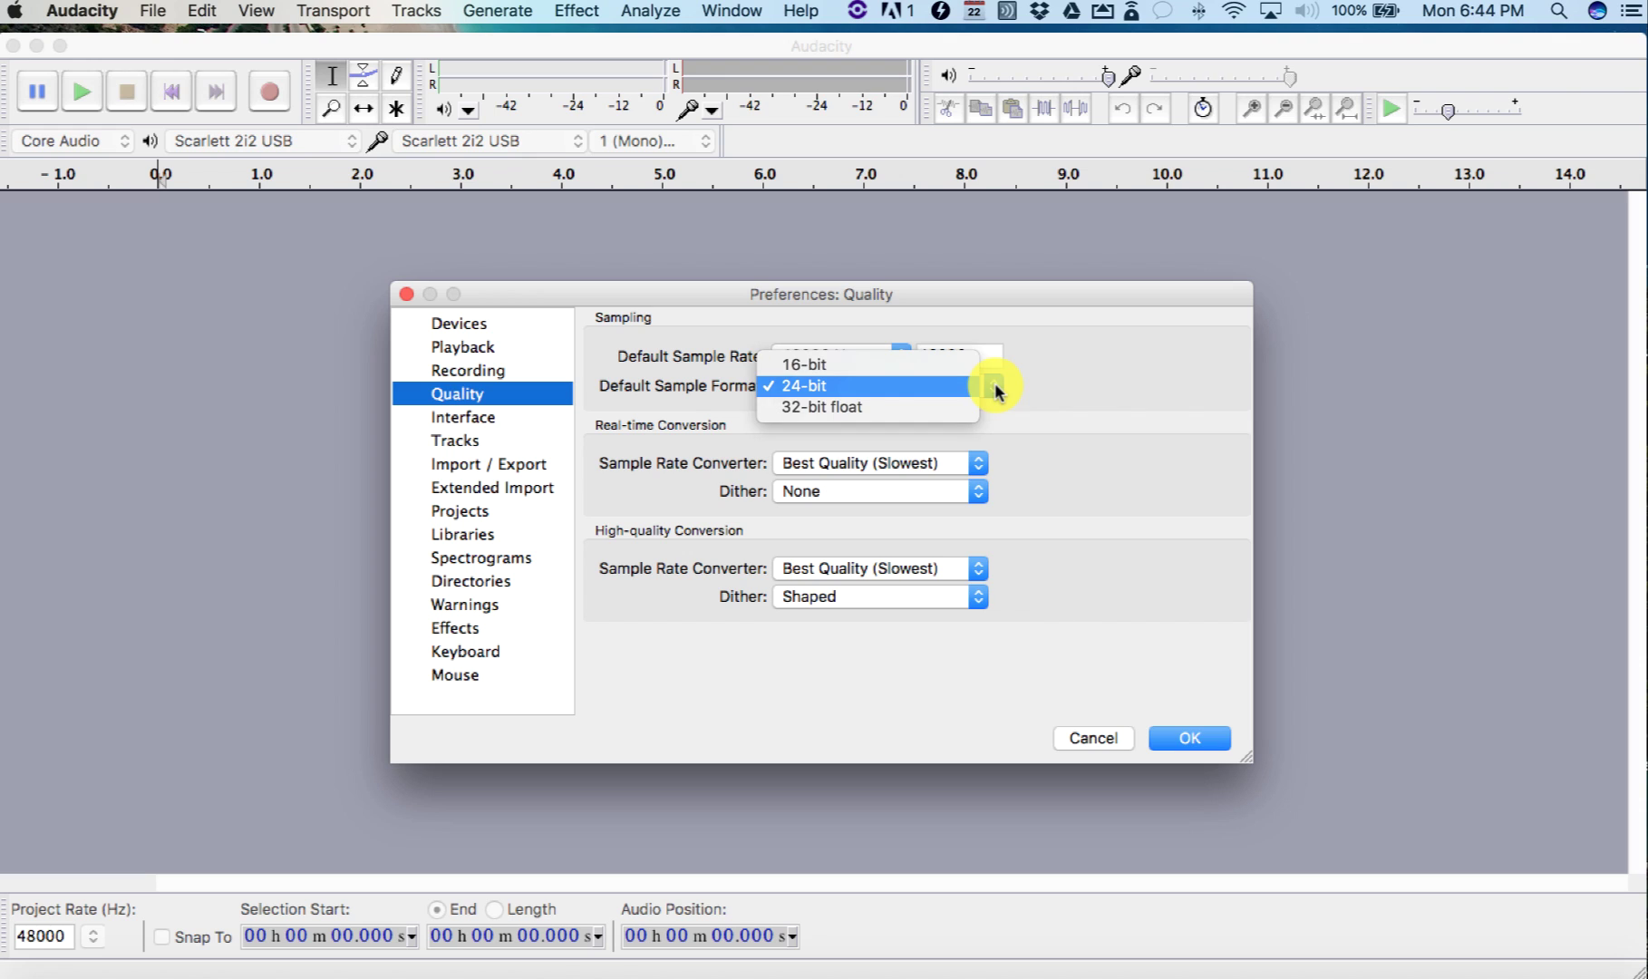
{"action": "left_click", "coordinate": [1022, 424]}
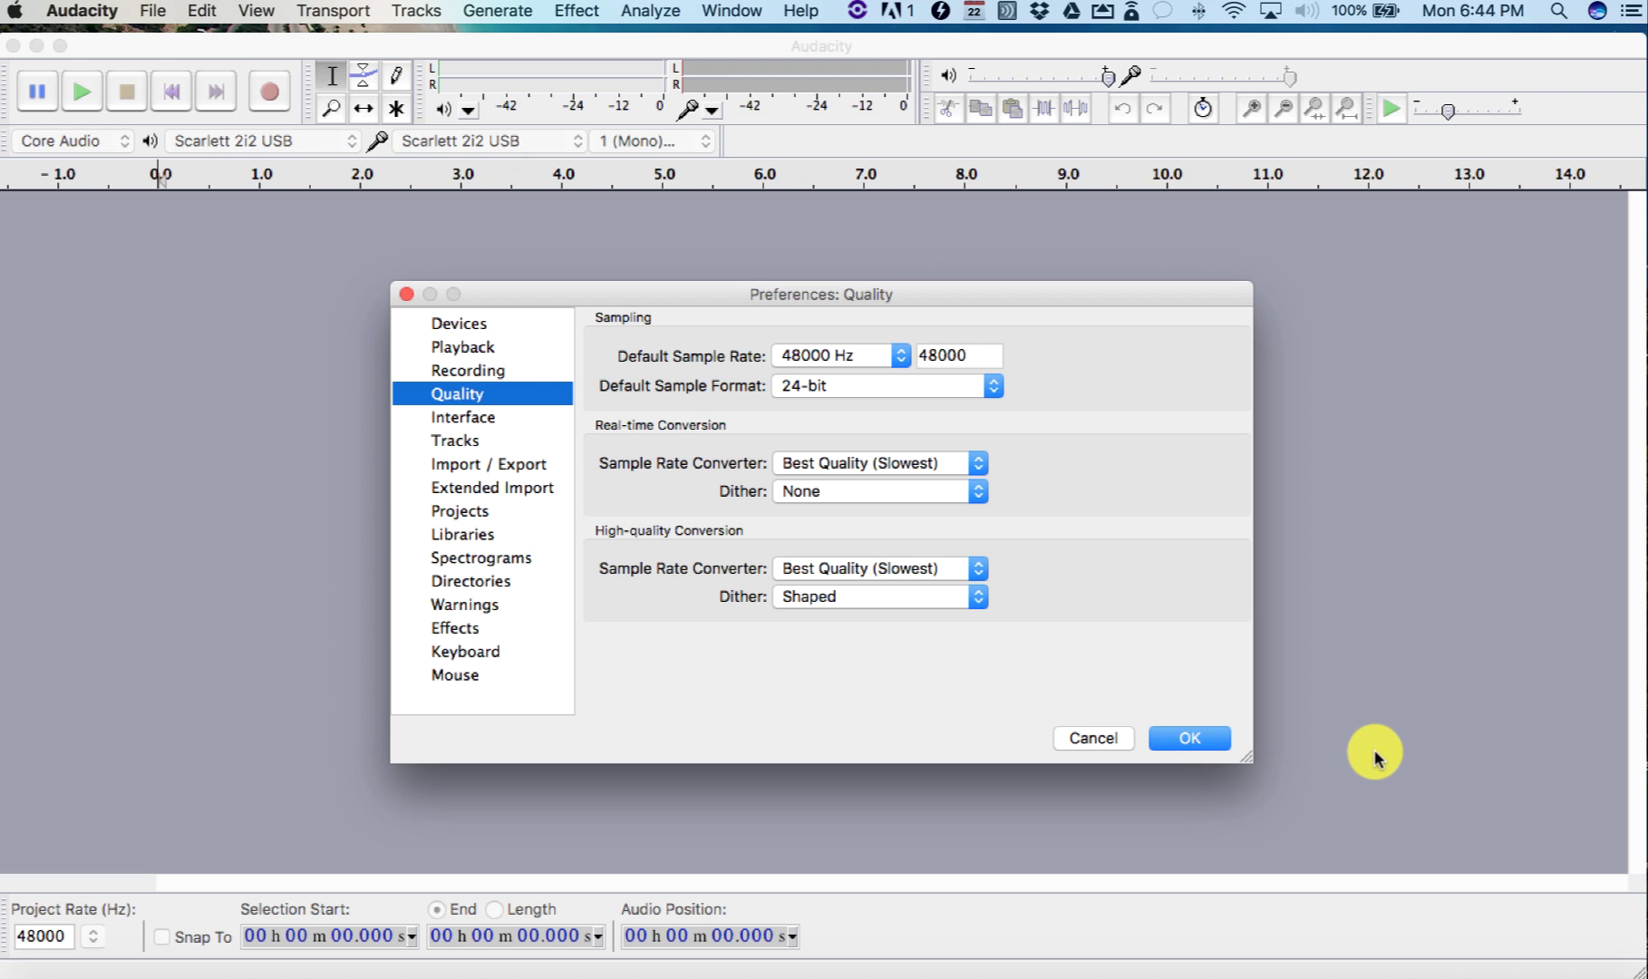
Save the preferences and keep Scarlett 2i2 USB as the playback device
{"action": "left_click", "coordinate": [1188, 738]}
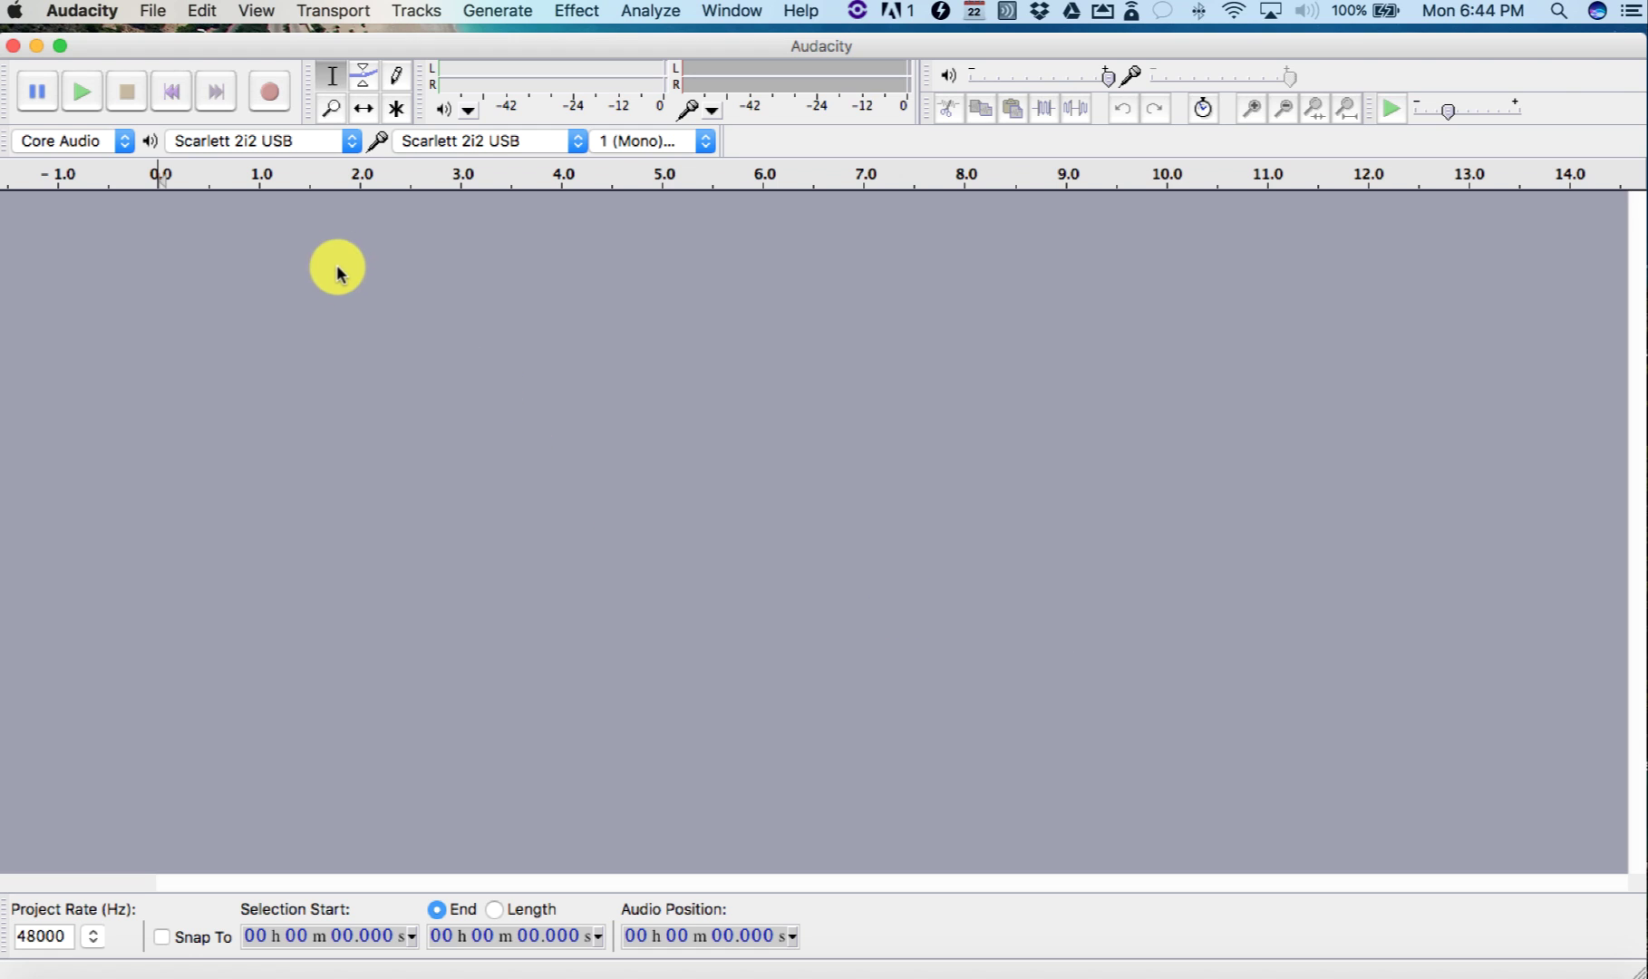
{"action": "left_click", "coordinate": [350, 145]}
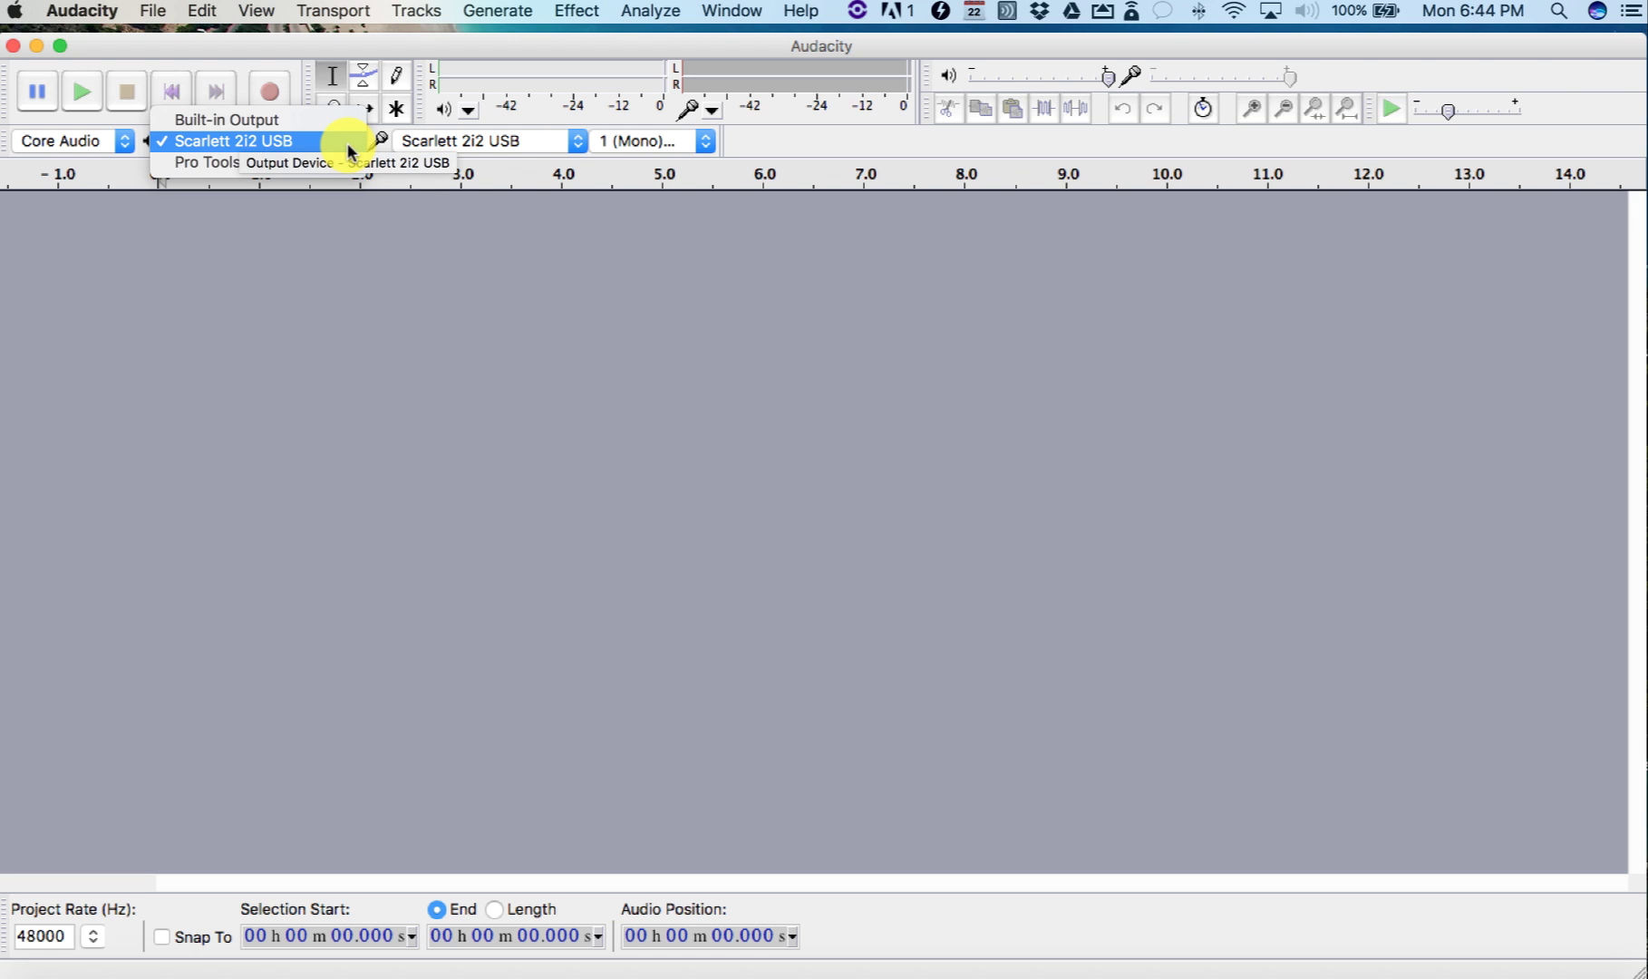
{"action": "left_click", "coordinate": [341, 143]}
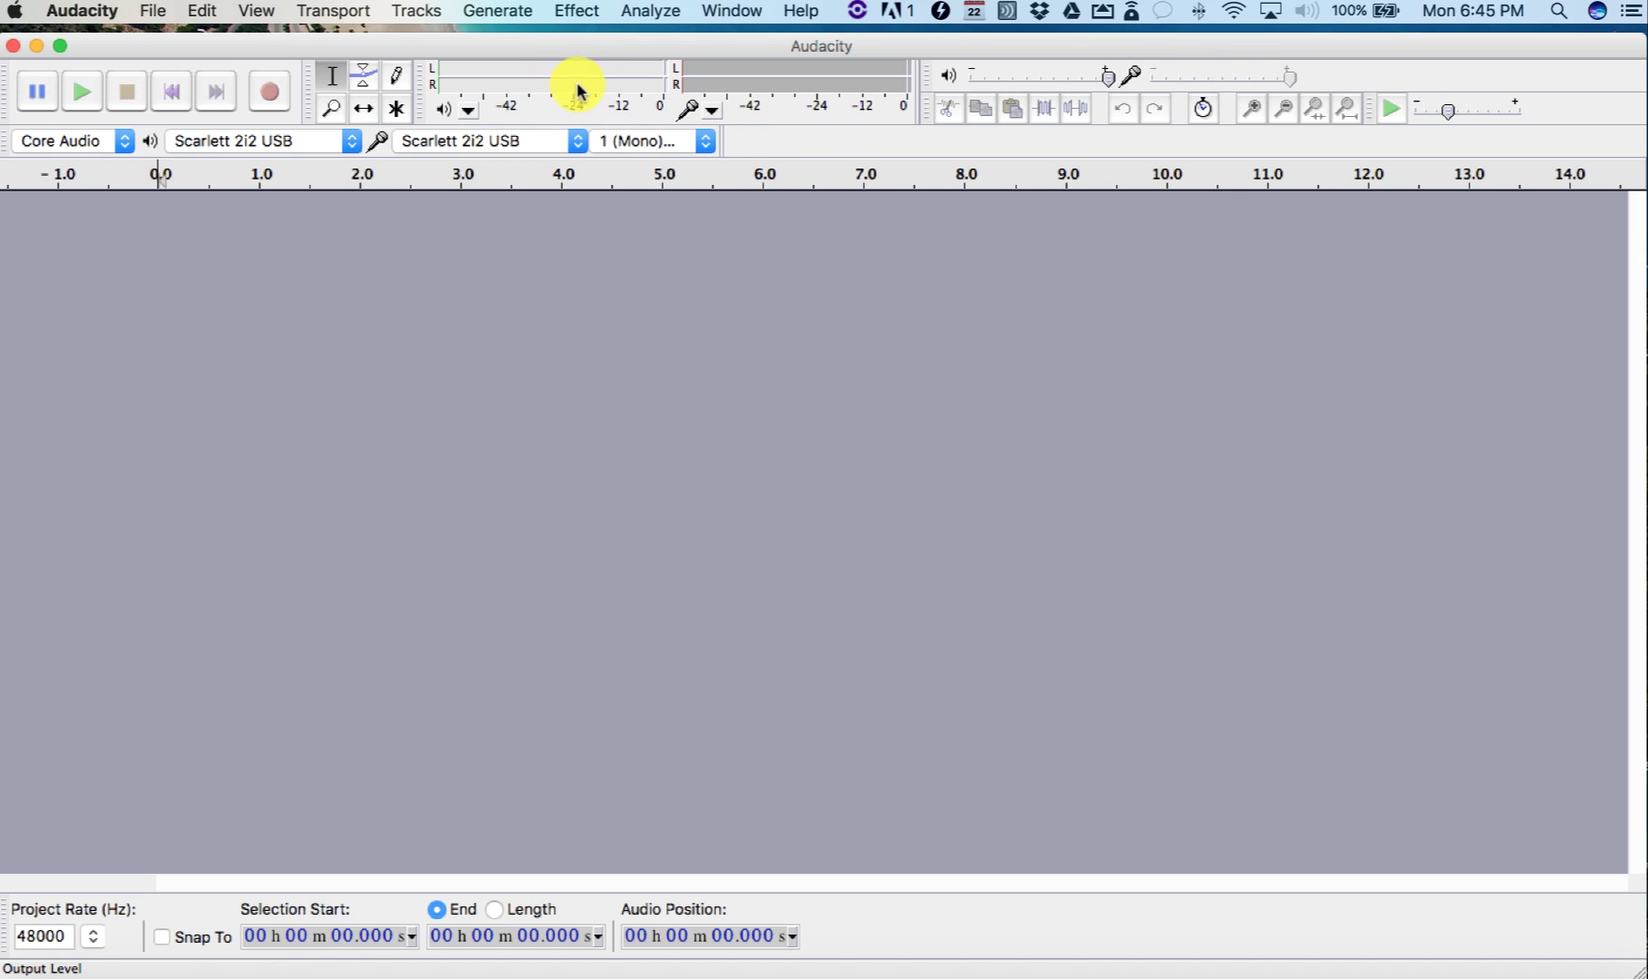
Enable the input meter, monitor the microphone level for about a minute, then stop monitoring
{"action": "left_click", "coordinate": [712, 111]}
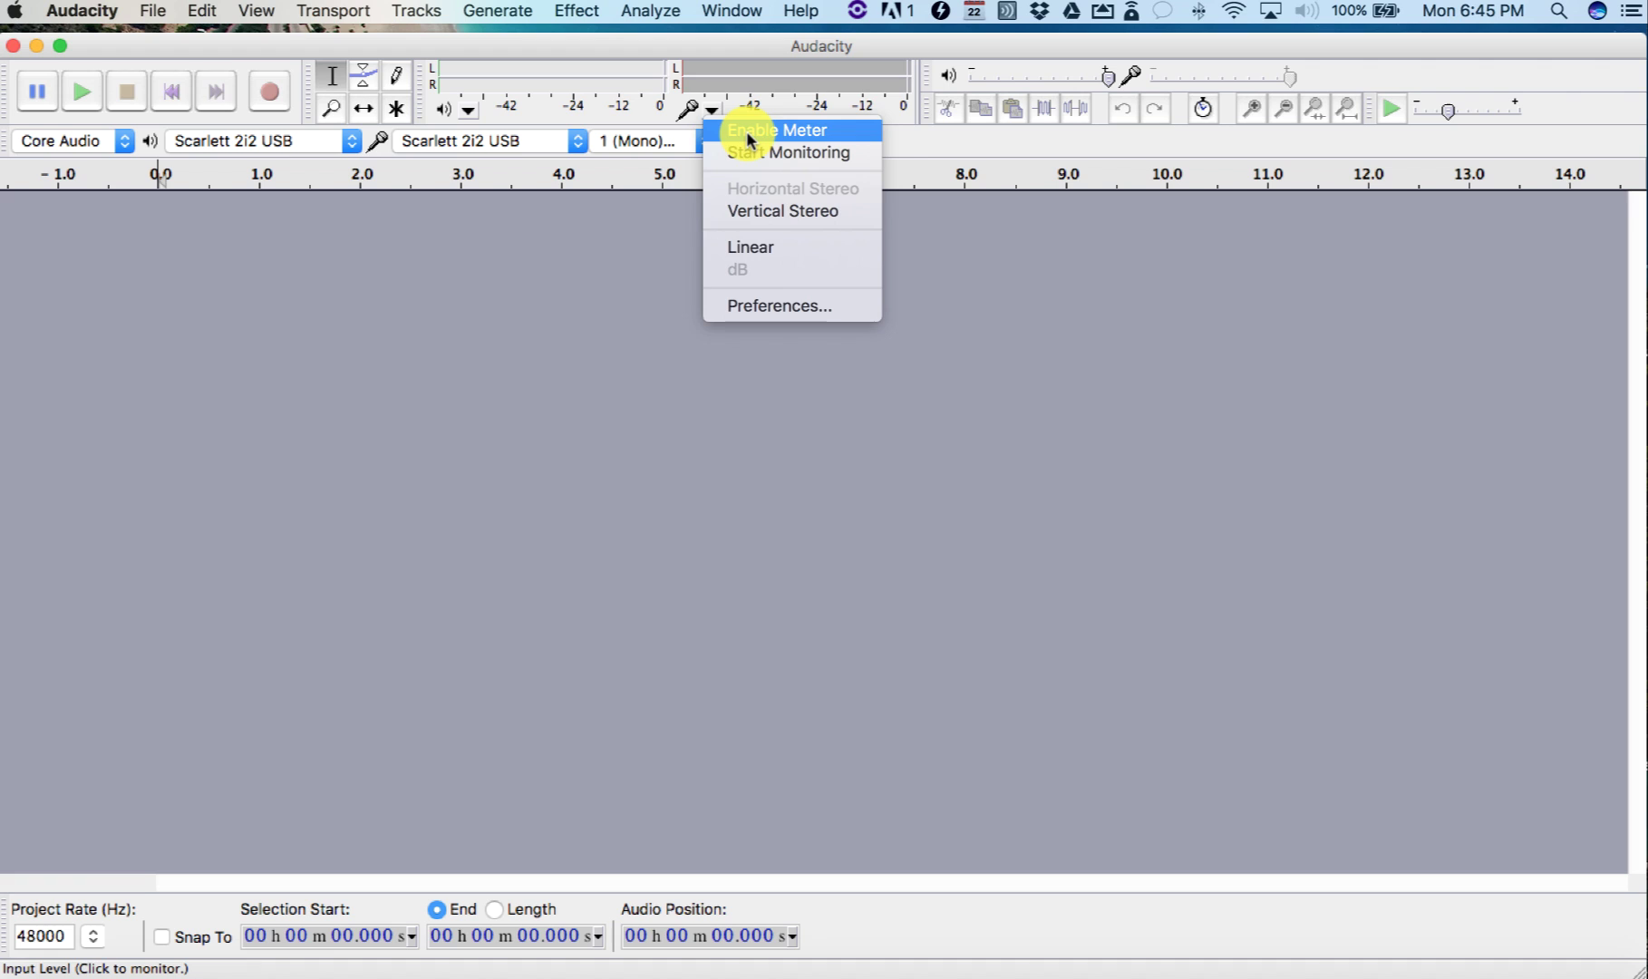
{"action": "left_click", "coordinate": [747, 137]}
{"action": "left_click", "coordinate": [712, 110]}
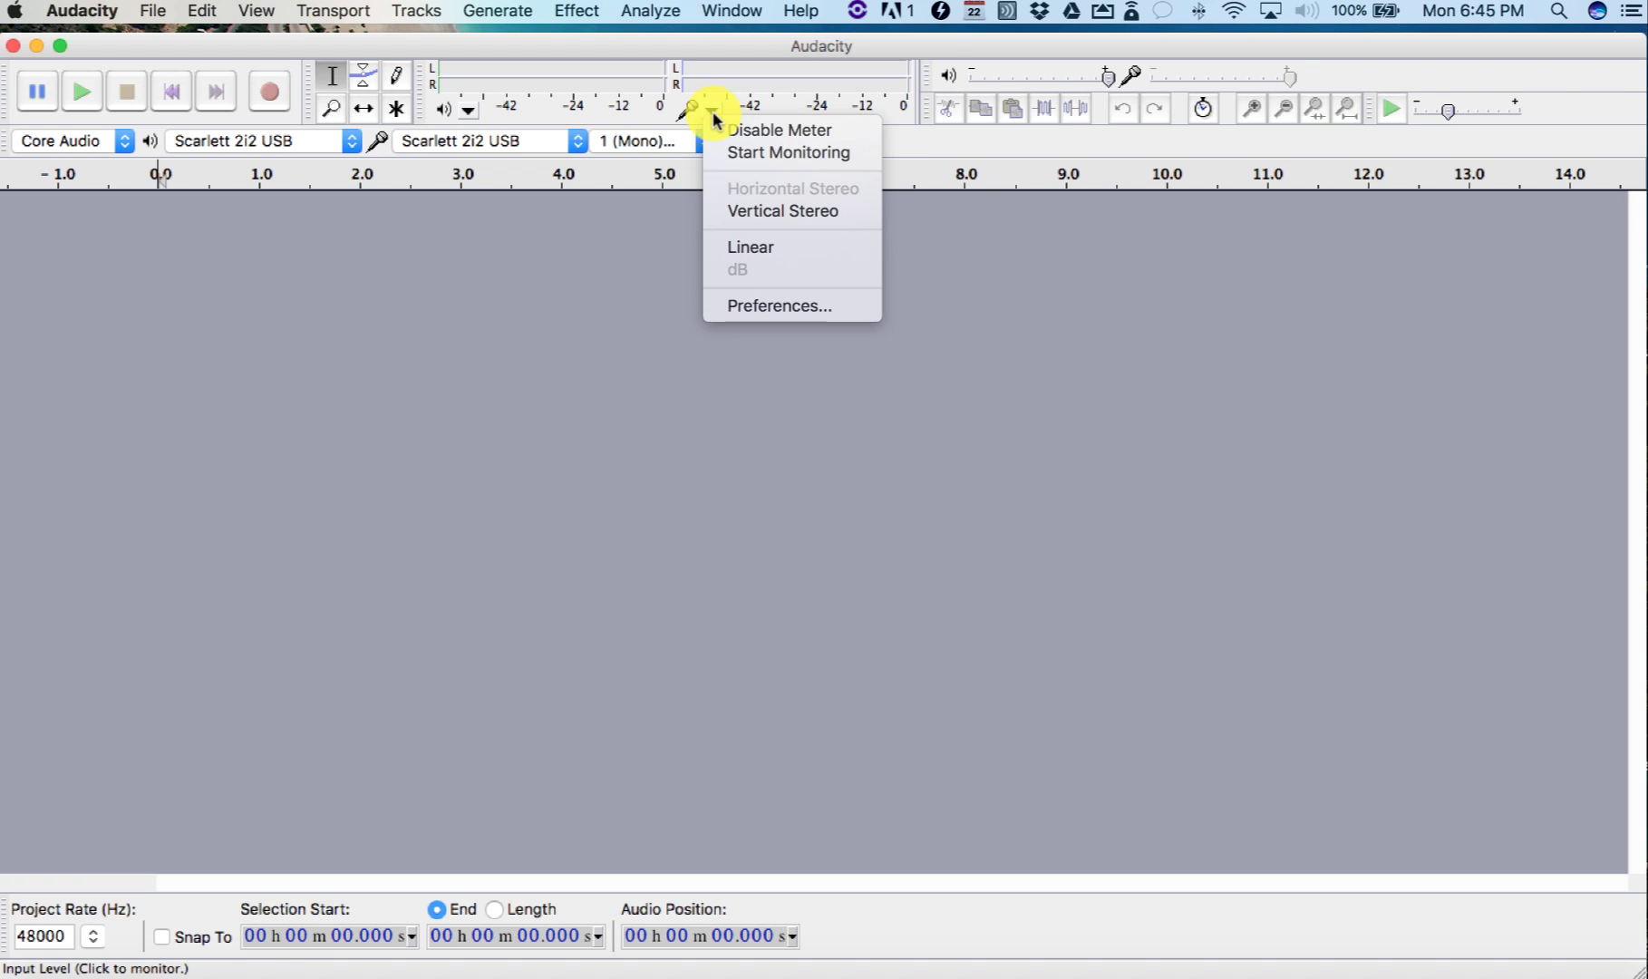
{"action": "left_click", "coordinate": [718, 156]}
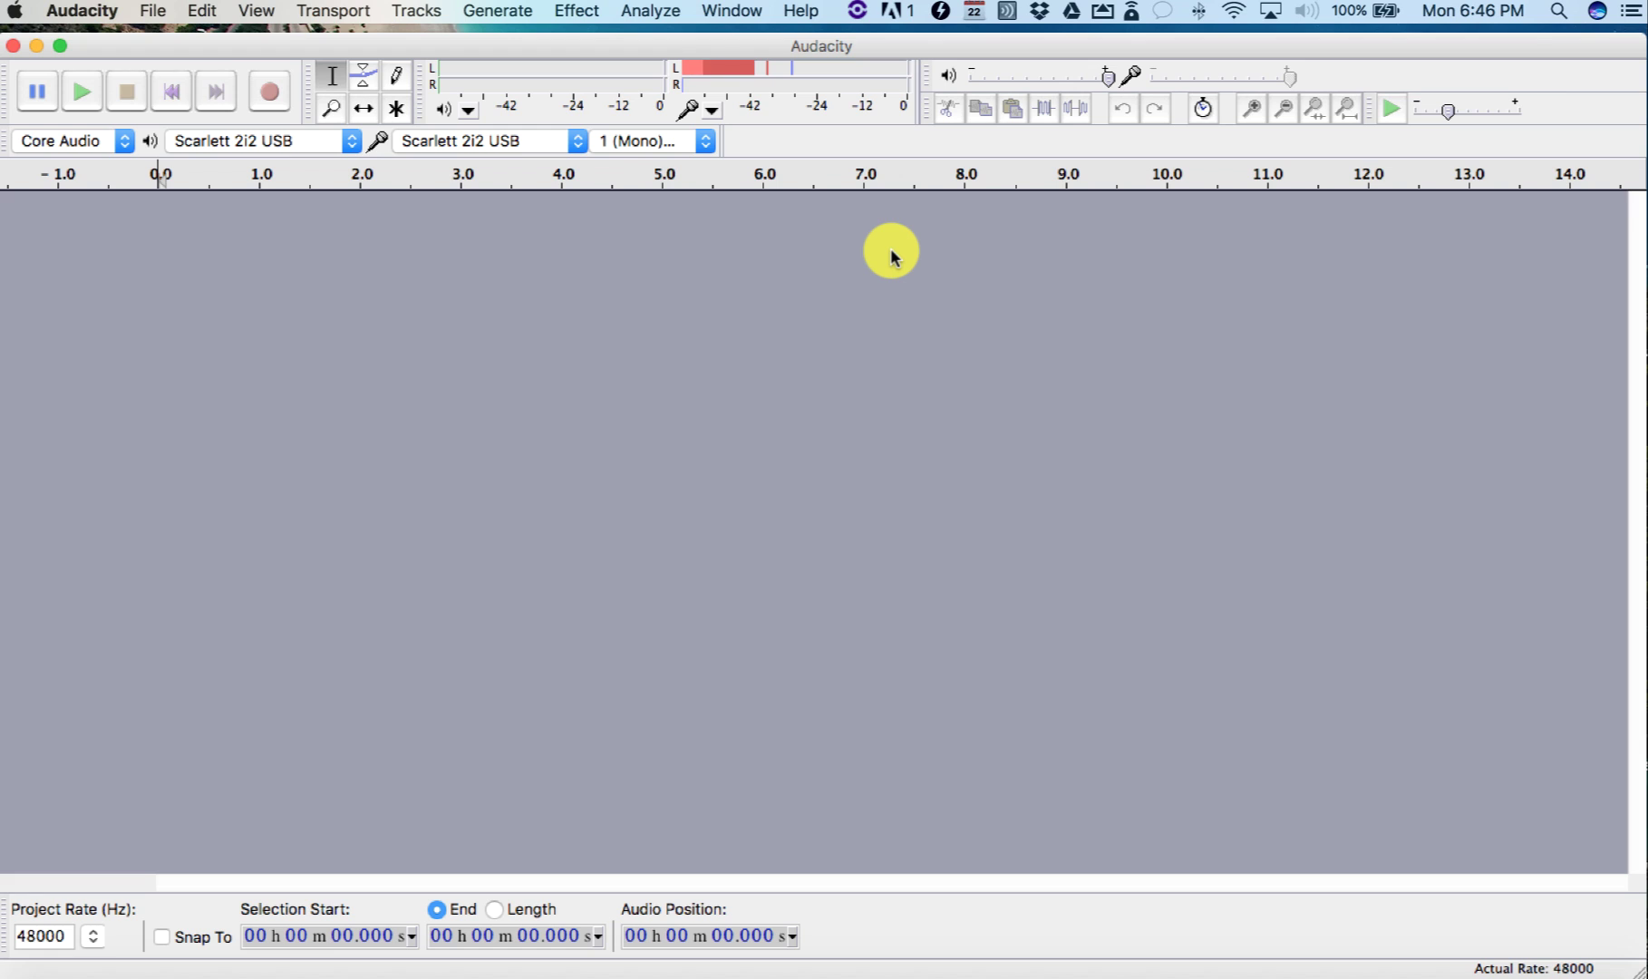
{"action": "left_click", "coordinate": [712, 110]}
{"action": "left_click", "coordinate": [713, 151]}
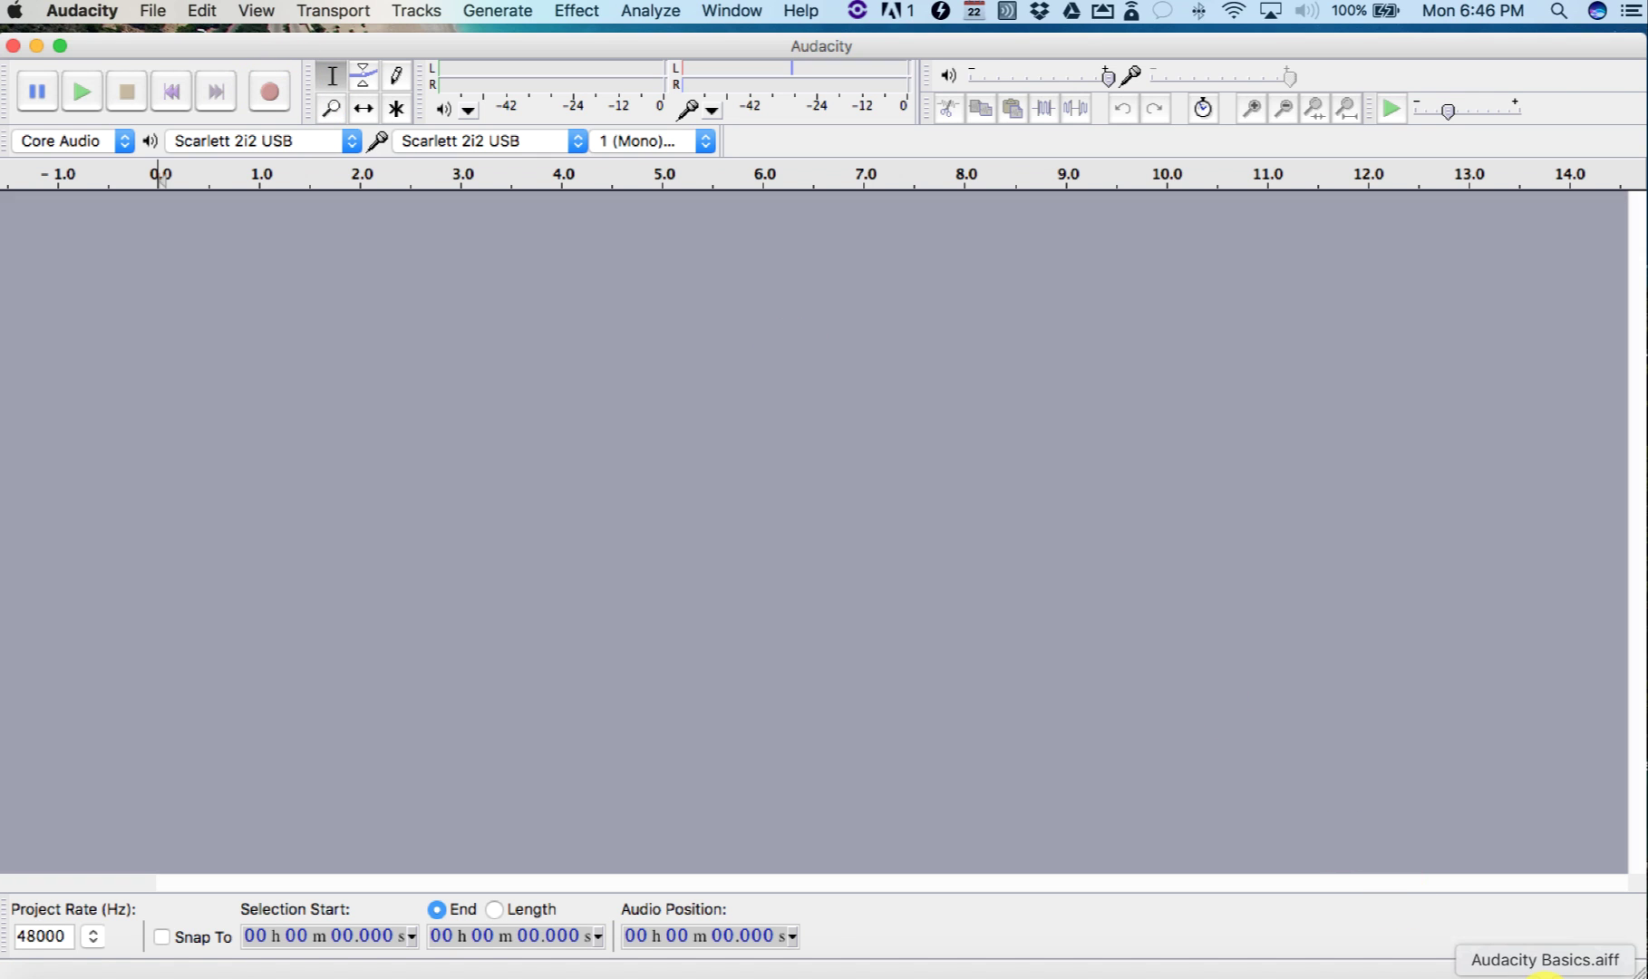
Switch to the project with the recorded 11-second mono voice track and select it
{"action": "left_click", "coordinate": [1489, 943]}
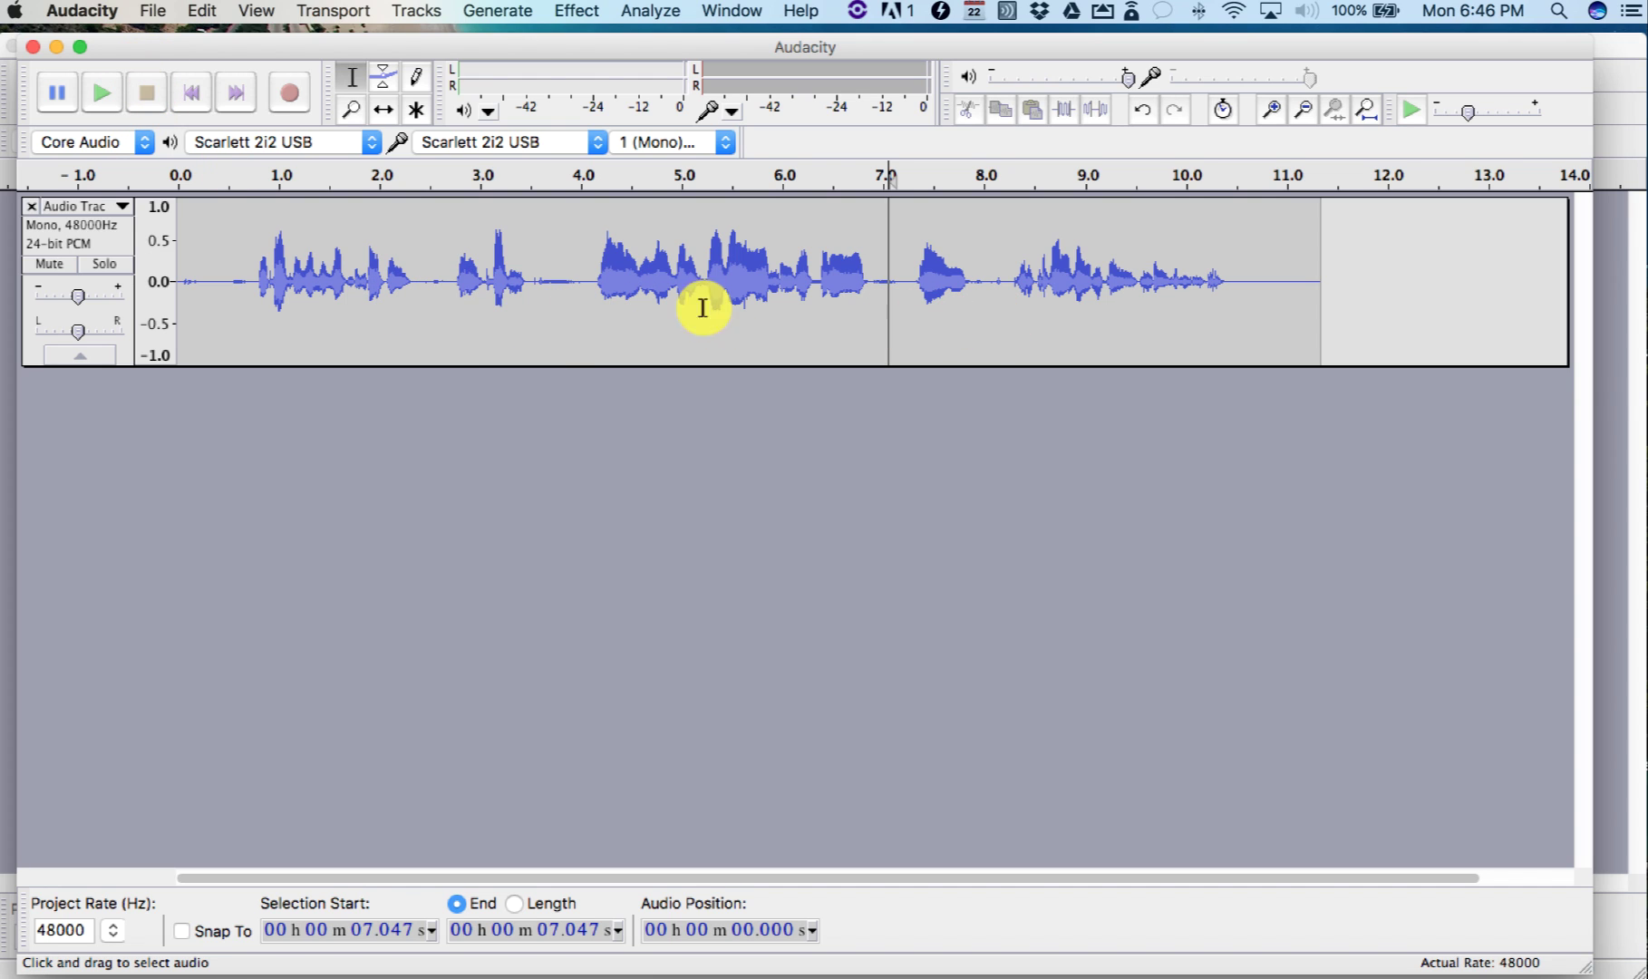
{"action": "left_click", "coordinate": [825, 544]}
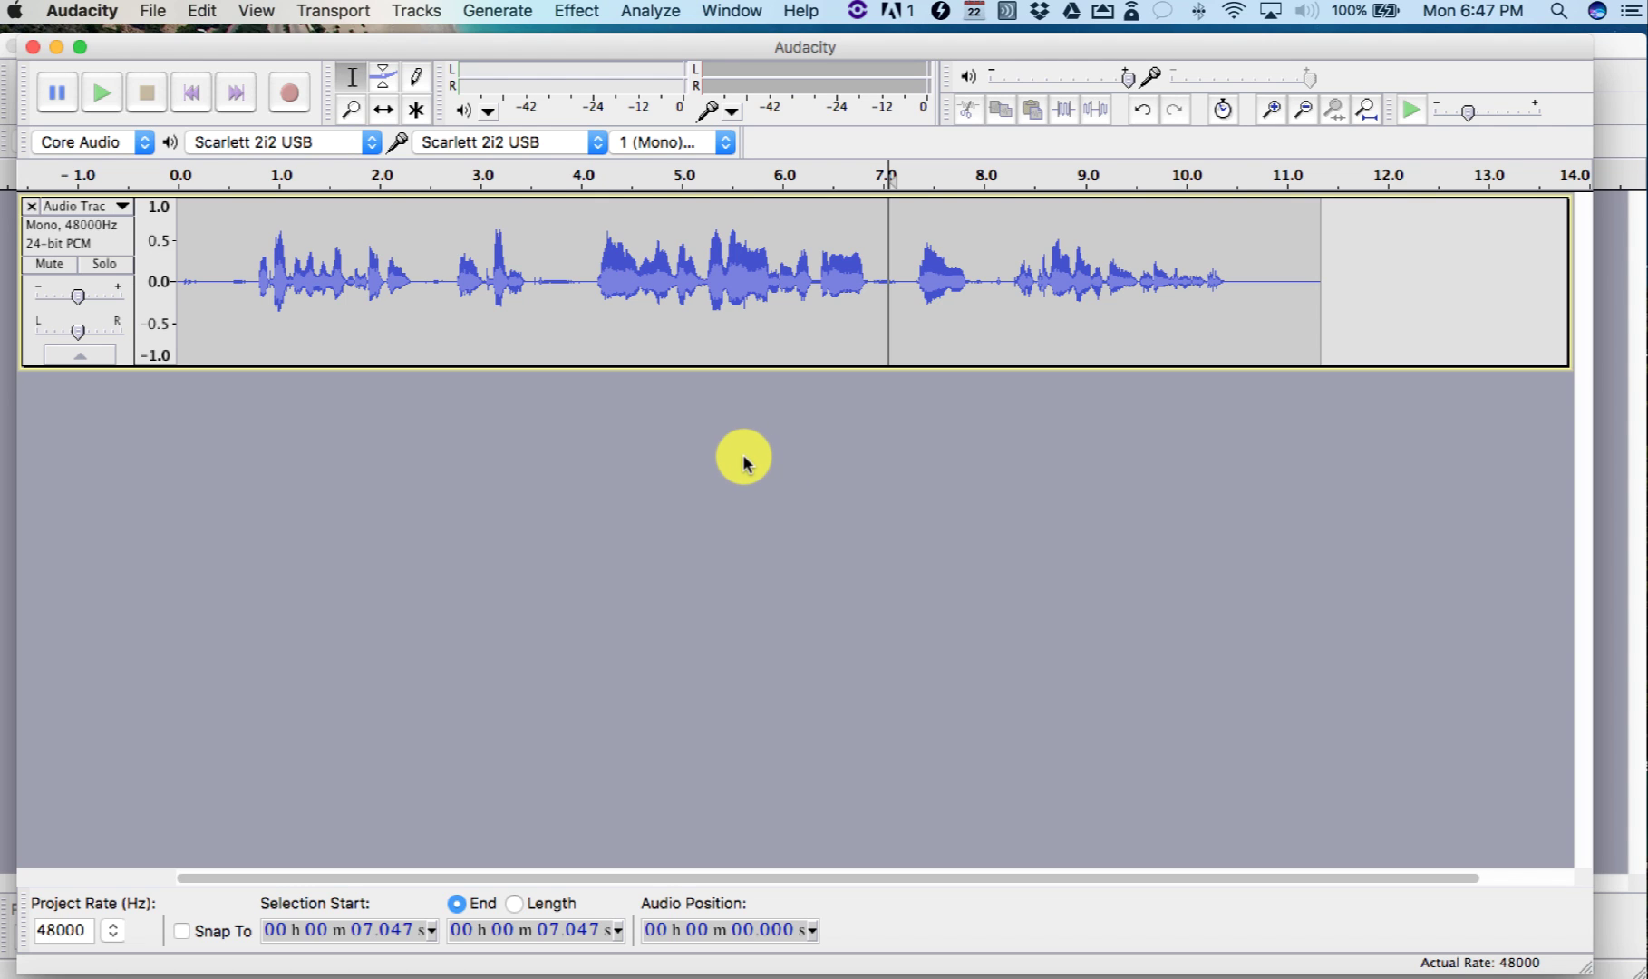
Capture a noise profile from the quiet gap around 3.5–4 s
{"action": "left_click", "coordinate": [577, 11]}
{"action": "left_click", "coordinate": [690, 384]}
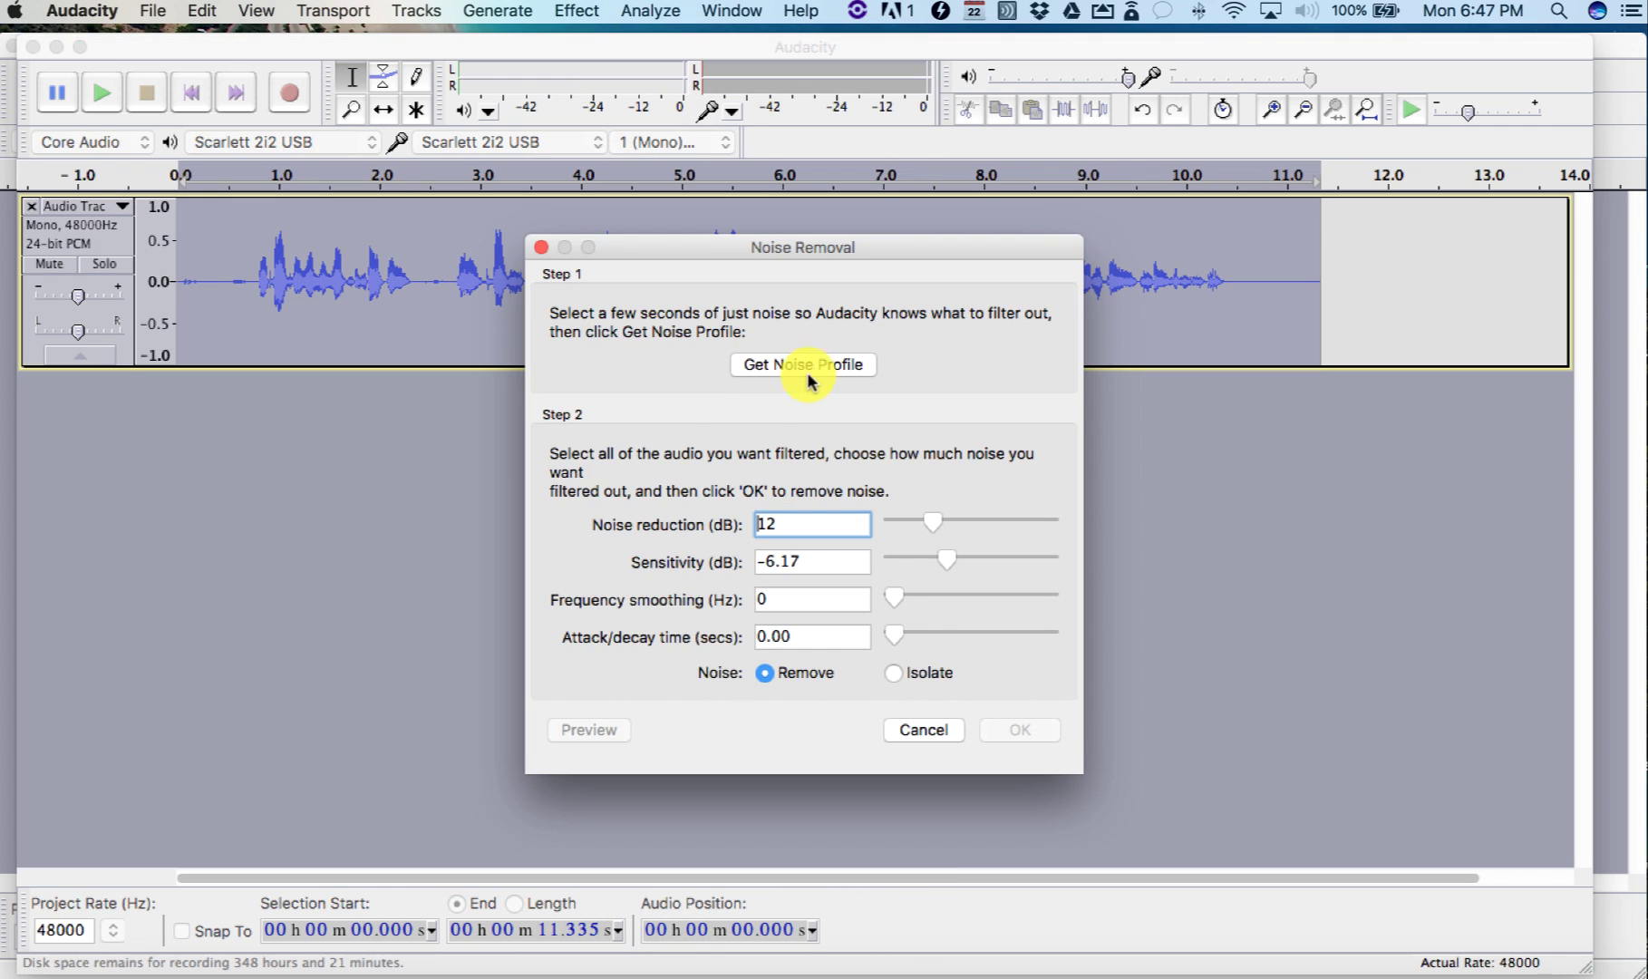
{"action": "left_click", "coordinate": [812, 366]}
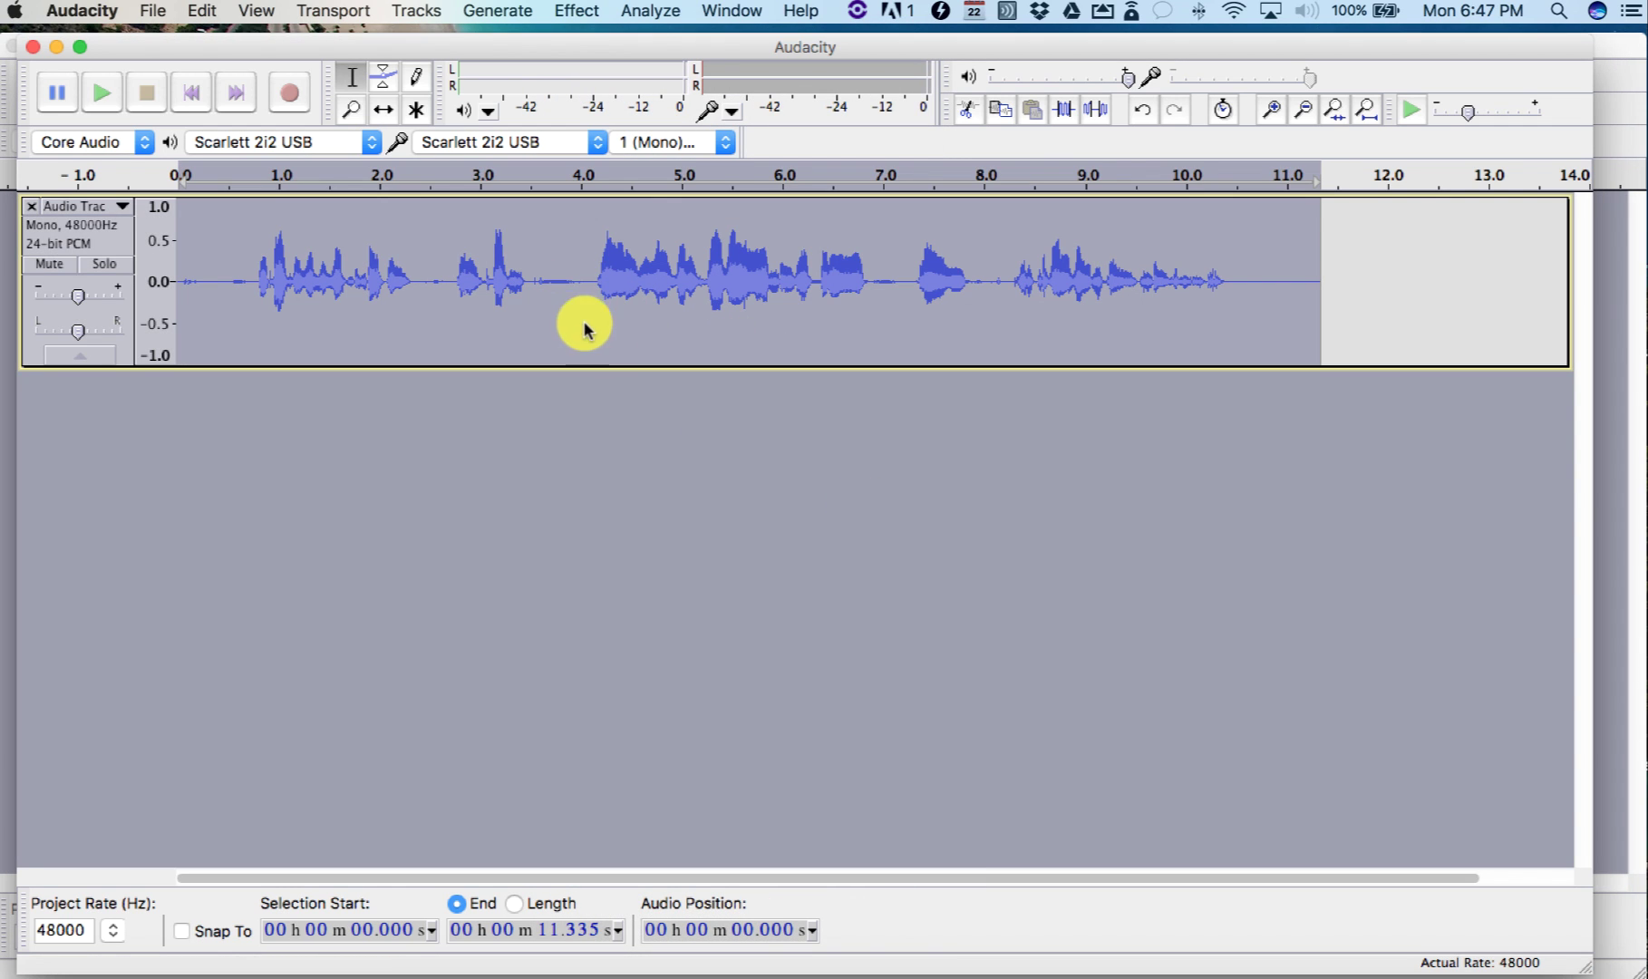
{"action": "left_click_drag", "start_coordinate": [582, 281], "coordinate": [528, 284]}
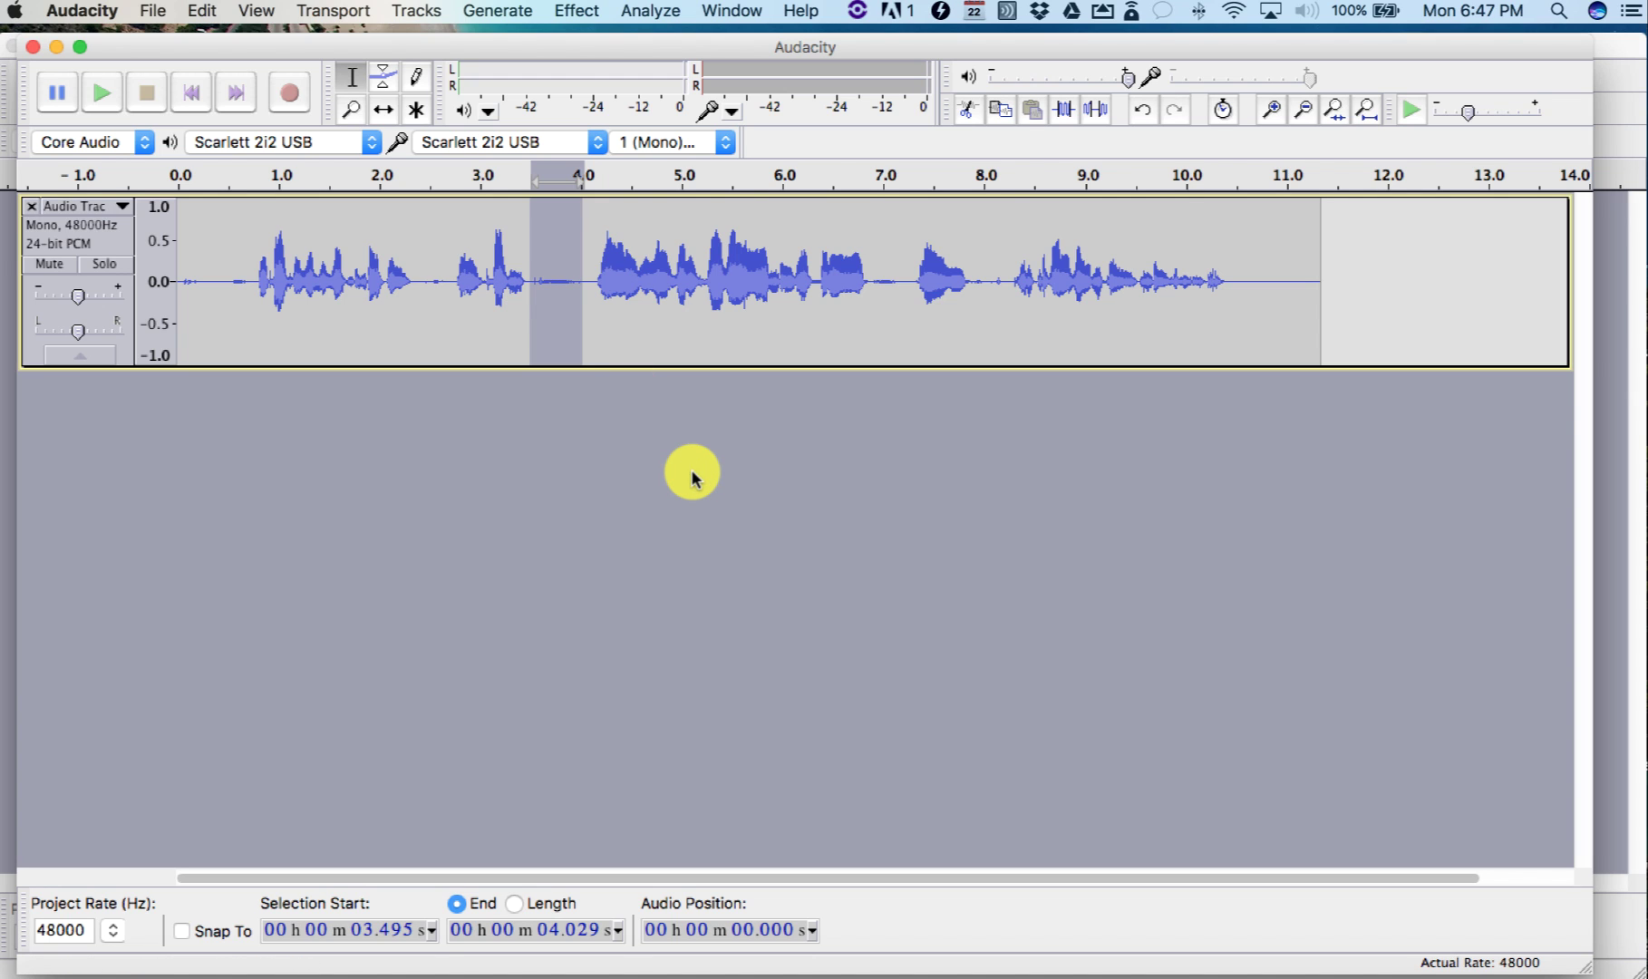
Select the whole track and apply Noise Removal with 12 dB reduction
{"action": "key", "text": "super+a"}
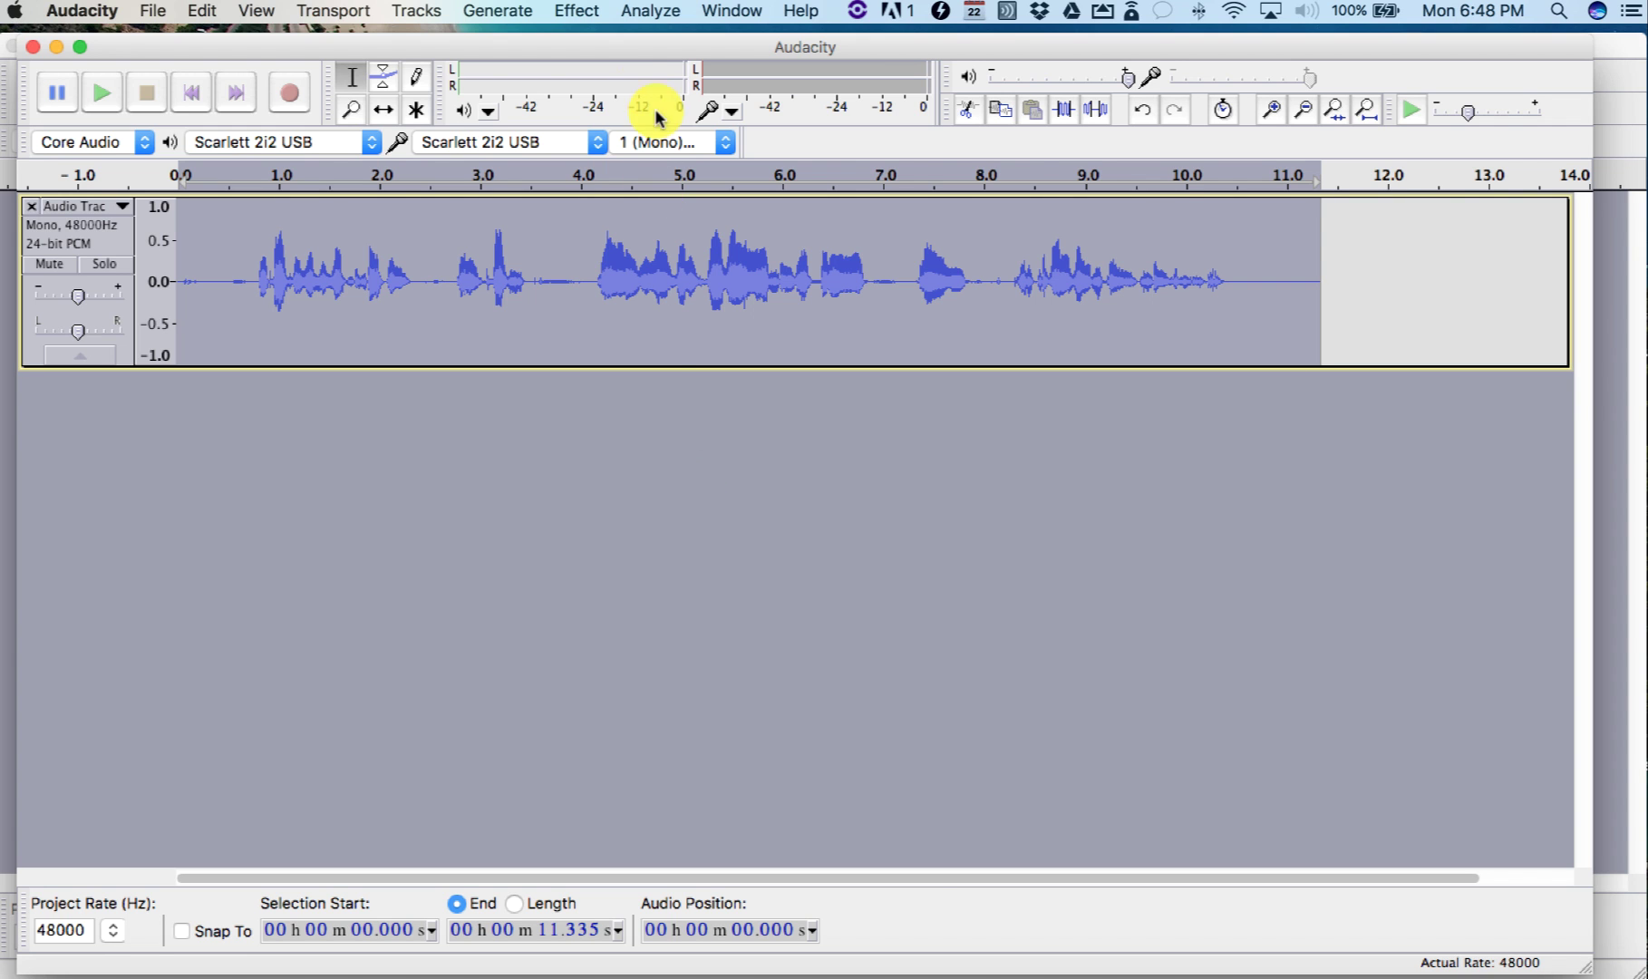
{"action": "left_click", "coordinate": [591, 17]}
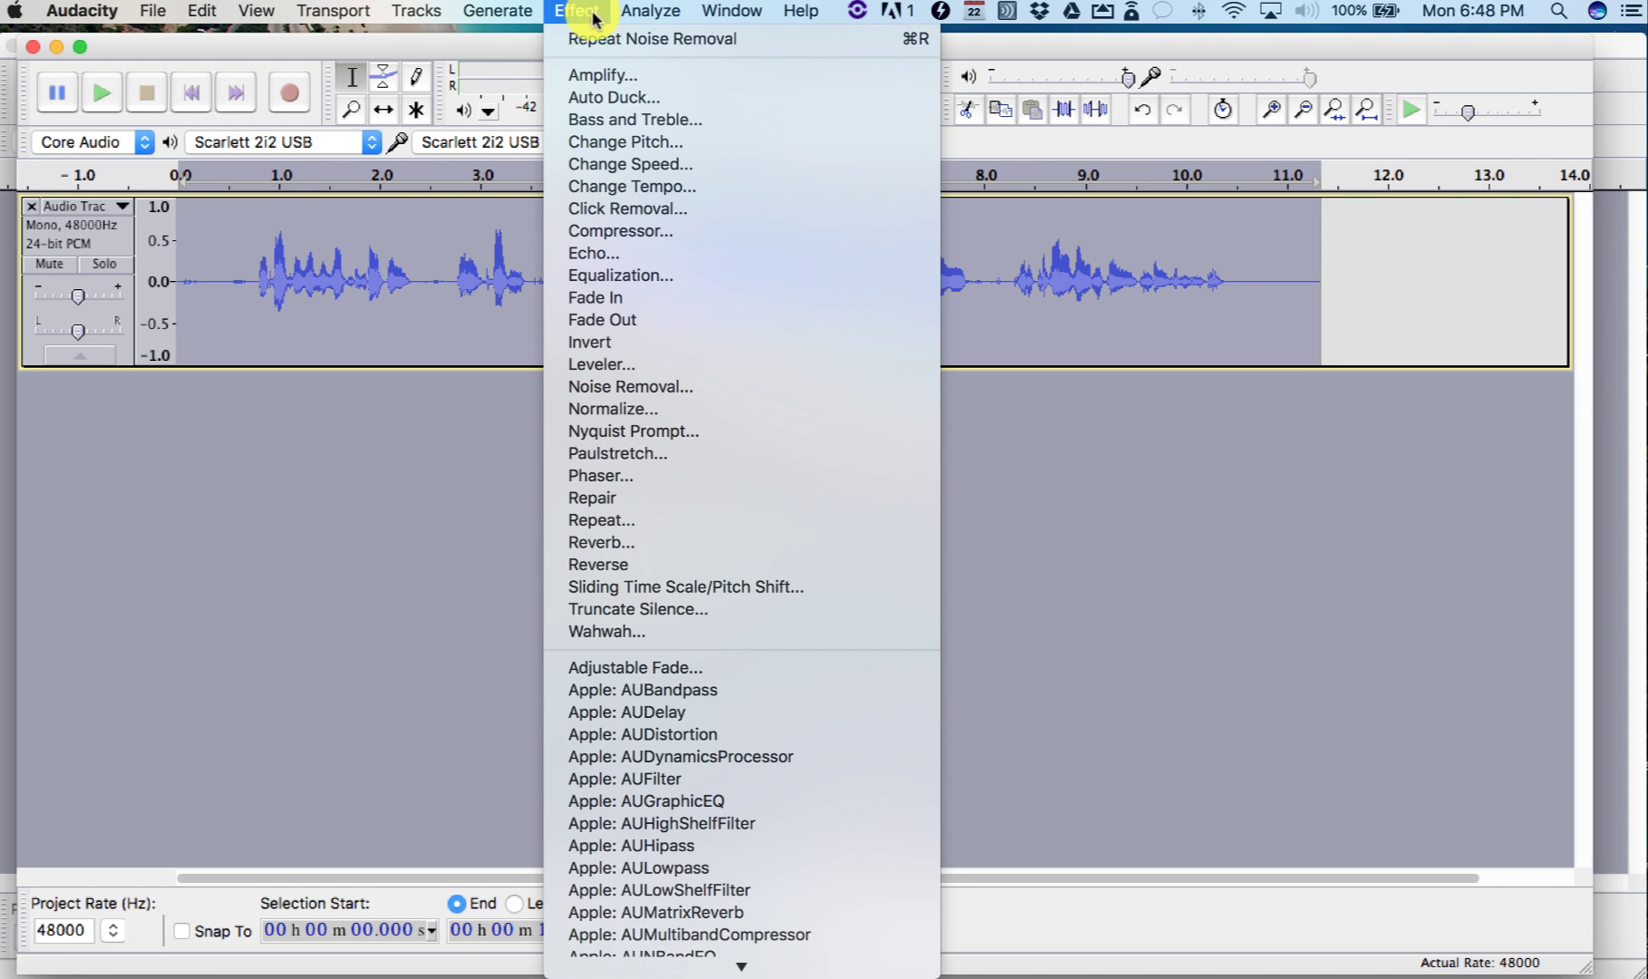
{"action": "left_click", "coordinate": [736, 384]}
{"action": "left_click_drag", "start_coordinate": [804, 252], "coordinate": [925, 297]}
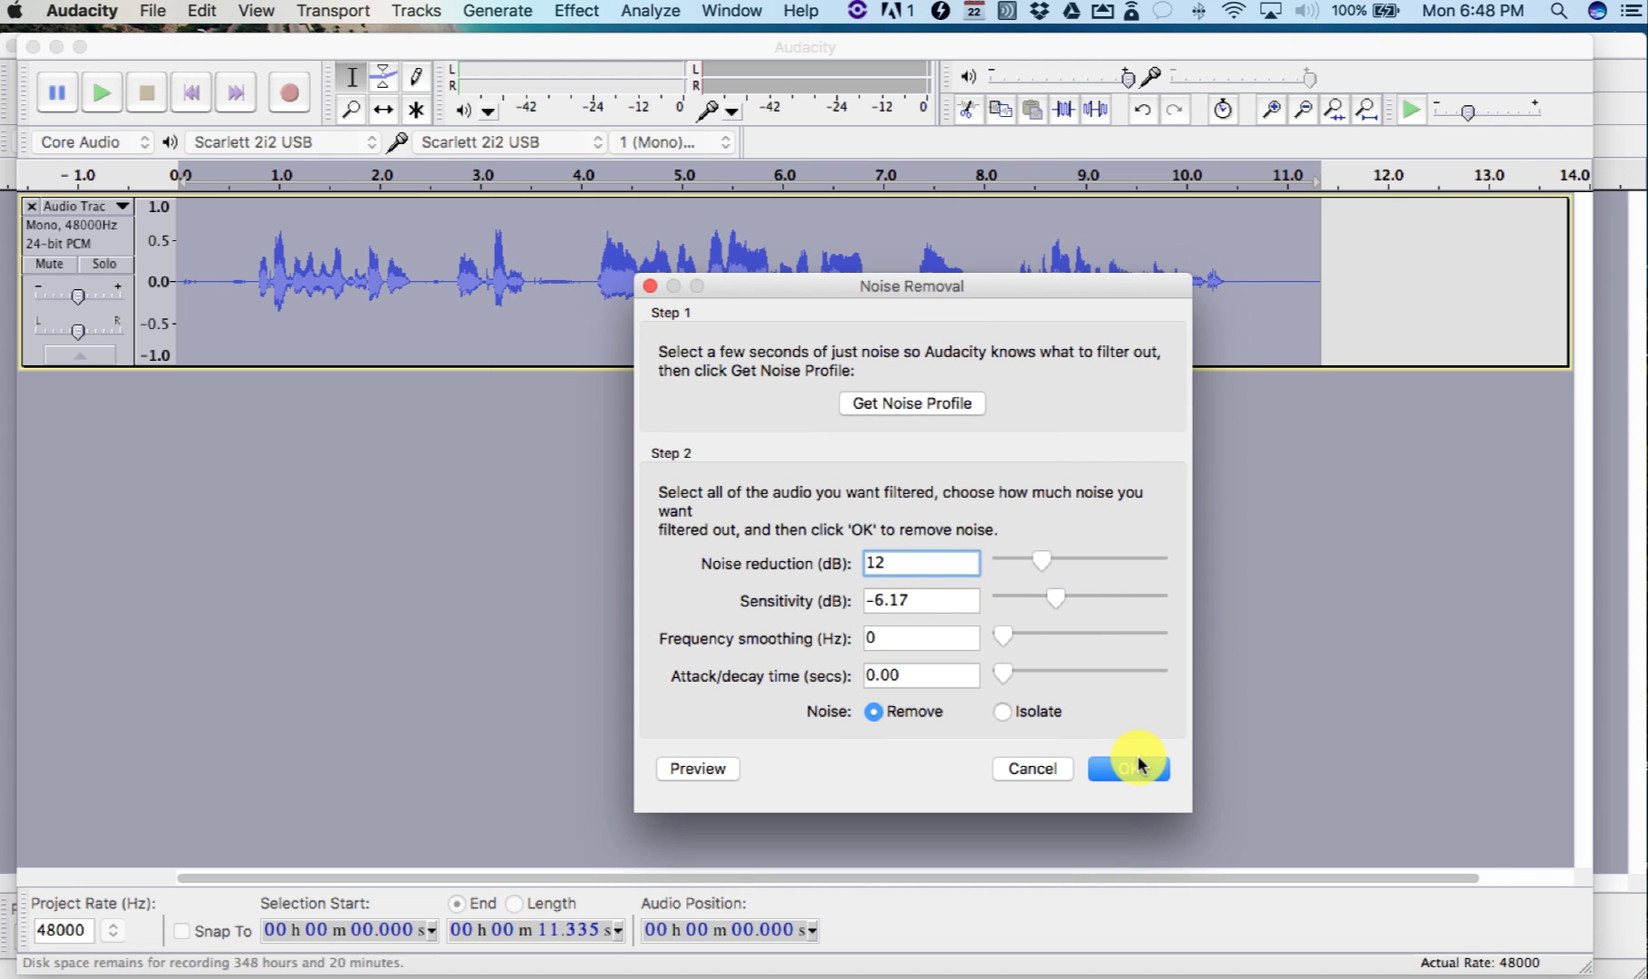
{"action": "left_click", "coordinate": [1138, 764]}
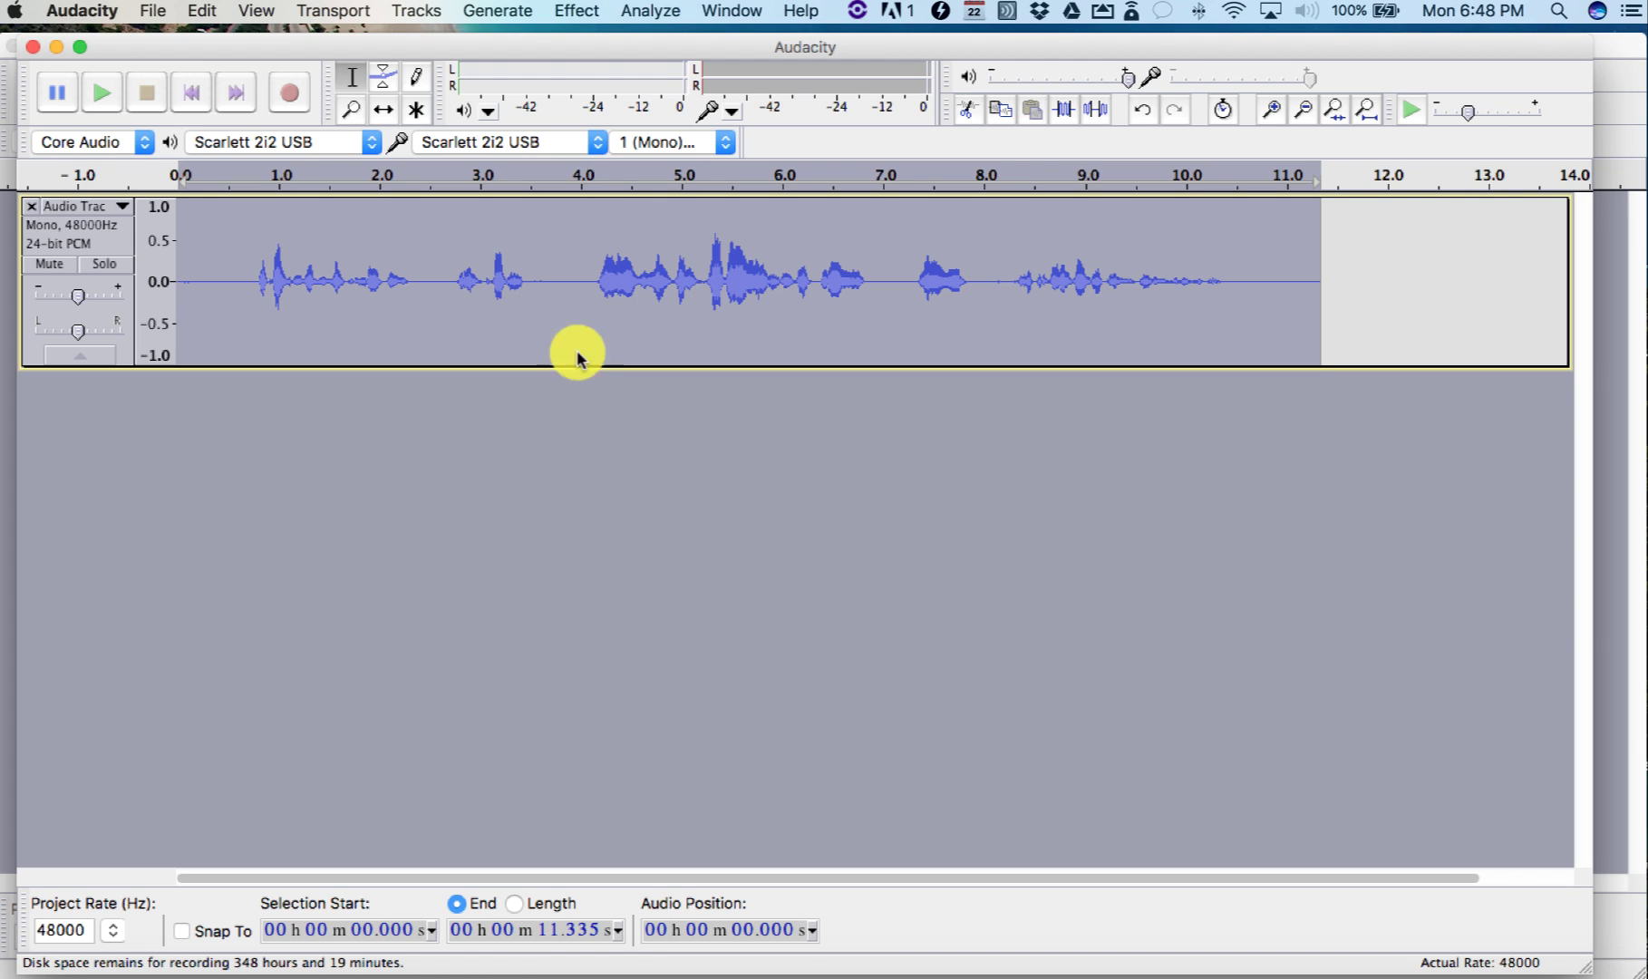
Apply Normalize to the entire voice track at -1.0 dB maximum amplitude
{"action": "left_click", "coordinate": [598, 13]}
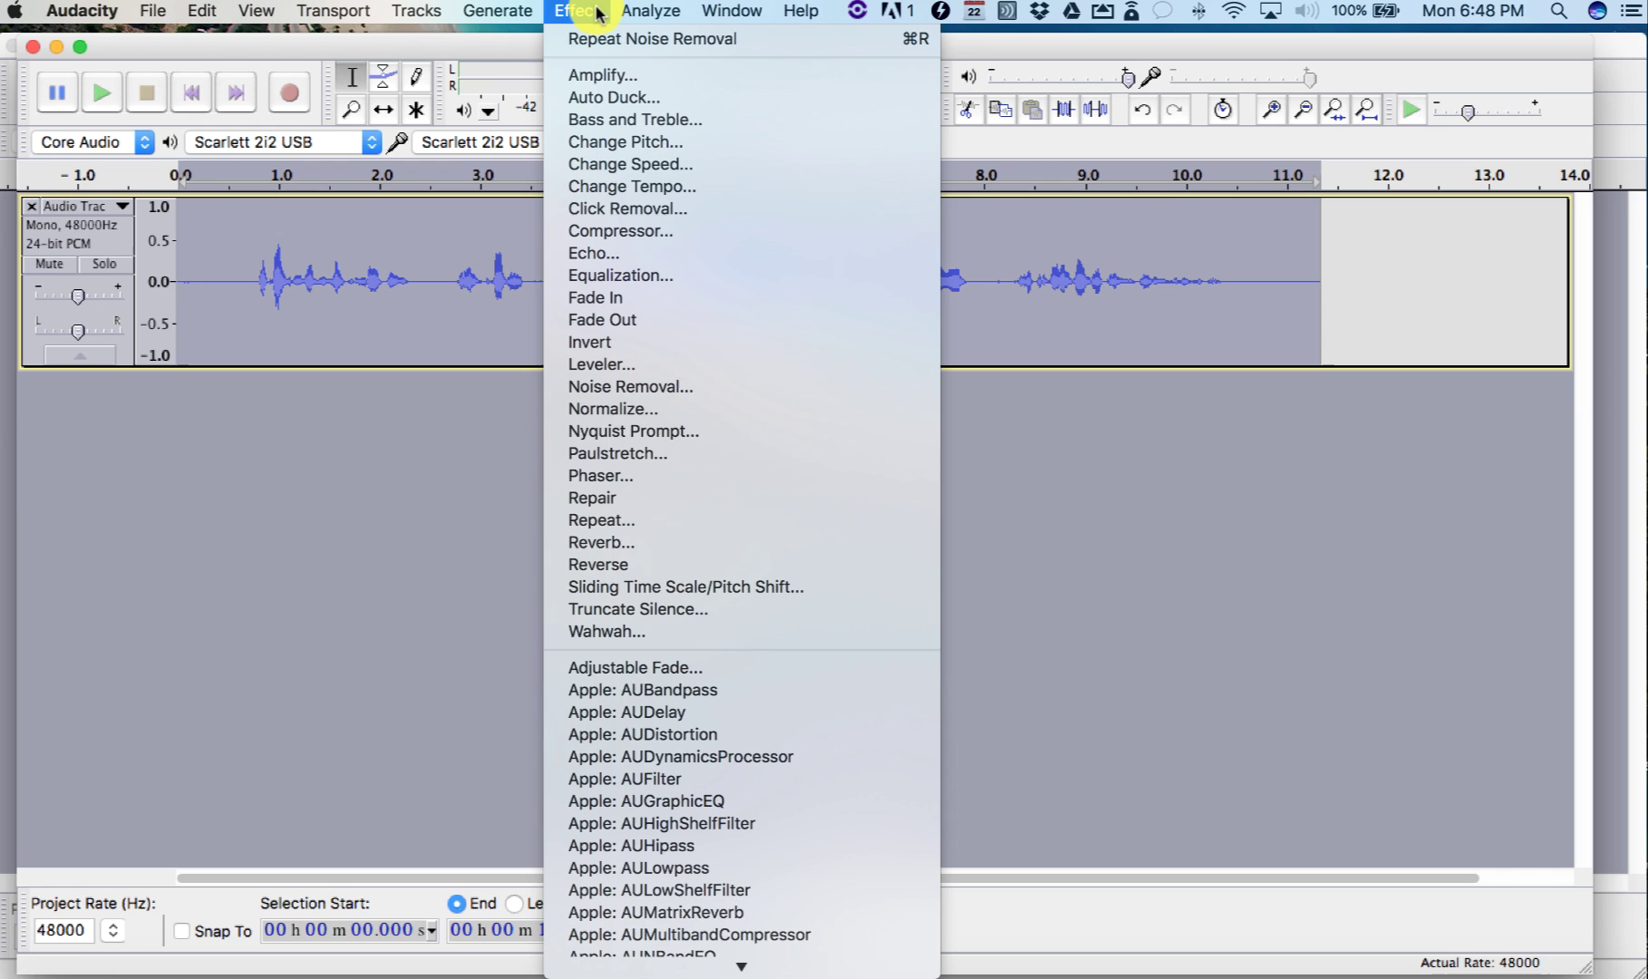
{"action": "left_click", "coordinate": [659, 415]}
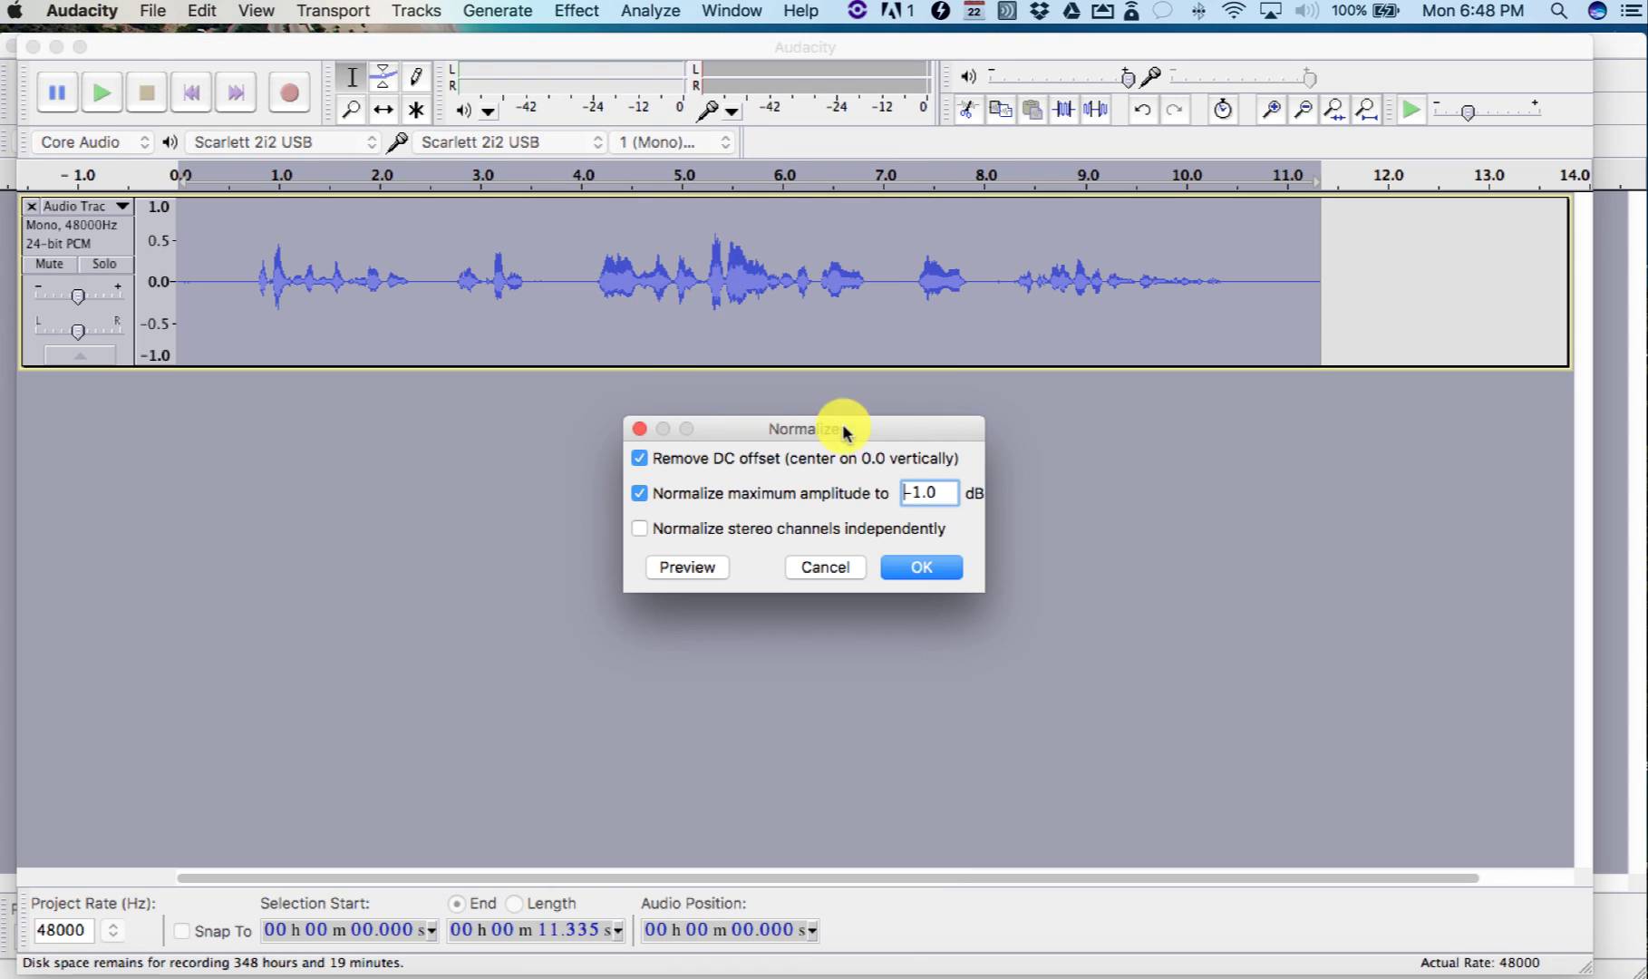
{"action": "left_click", "coordinate": [929, 563]}
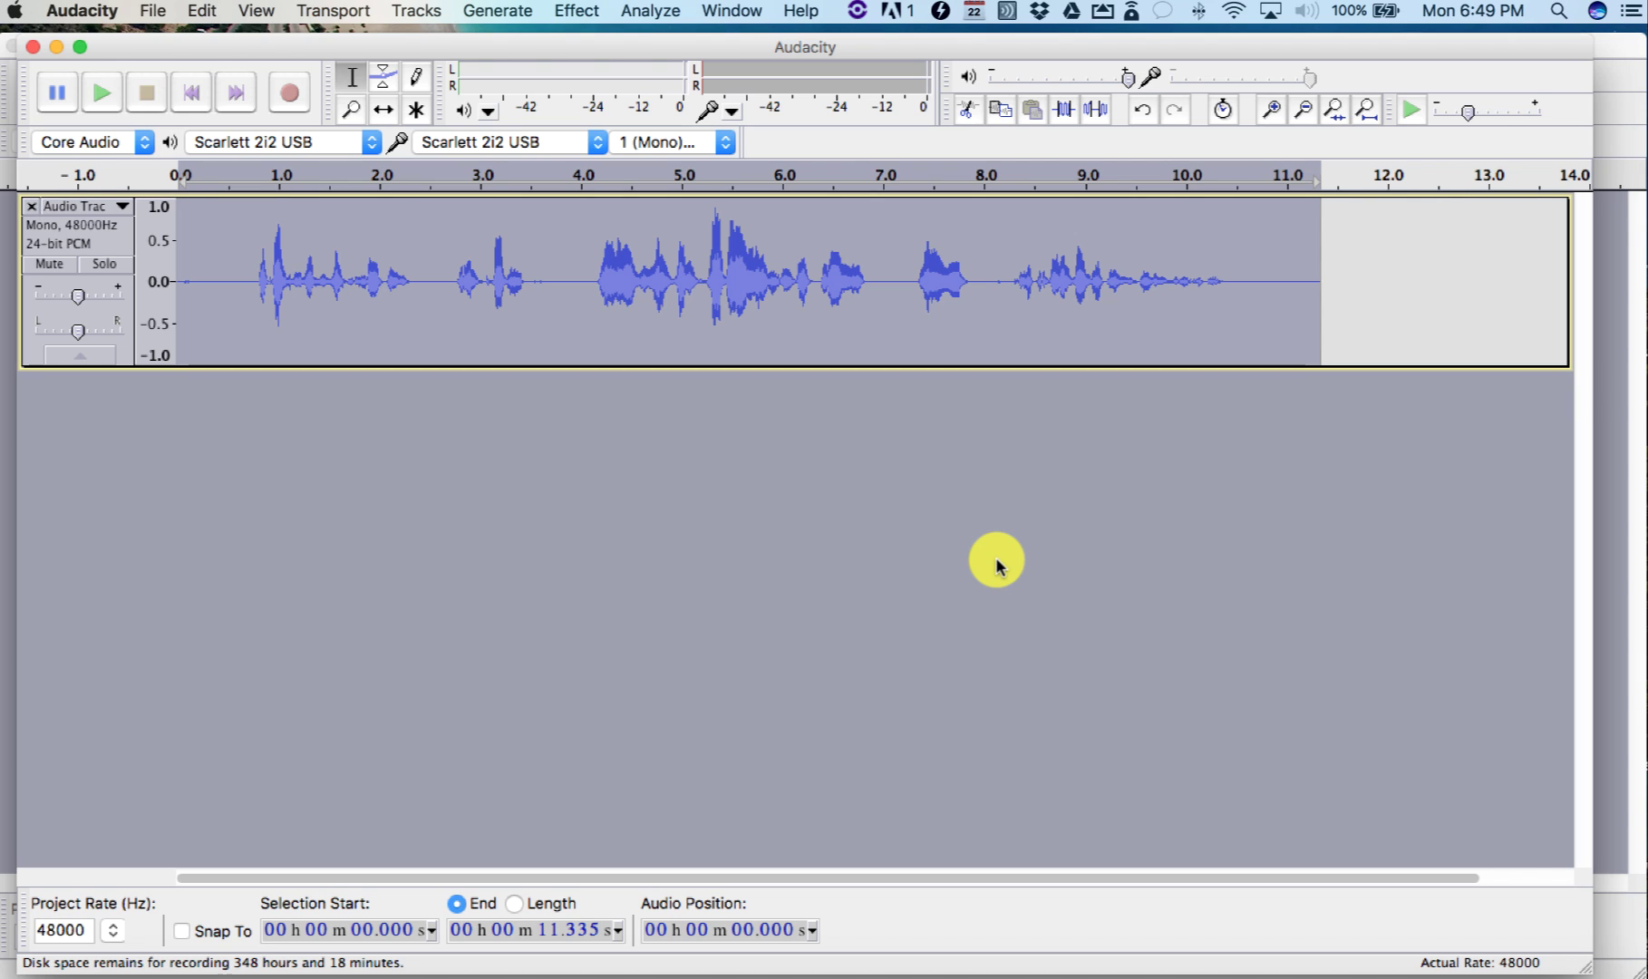
Repeat Normalize on the quiet speech from about 1.3 to 3.9 s
{"action": "left_click", "coordinate": [1303, 113]}
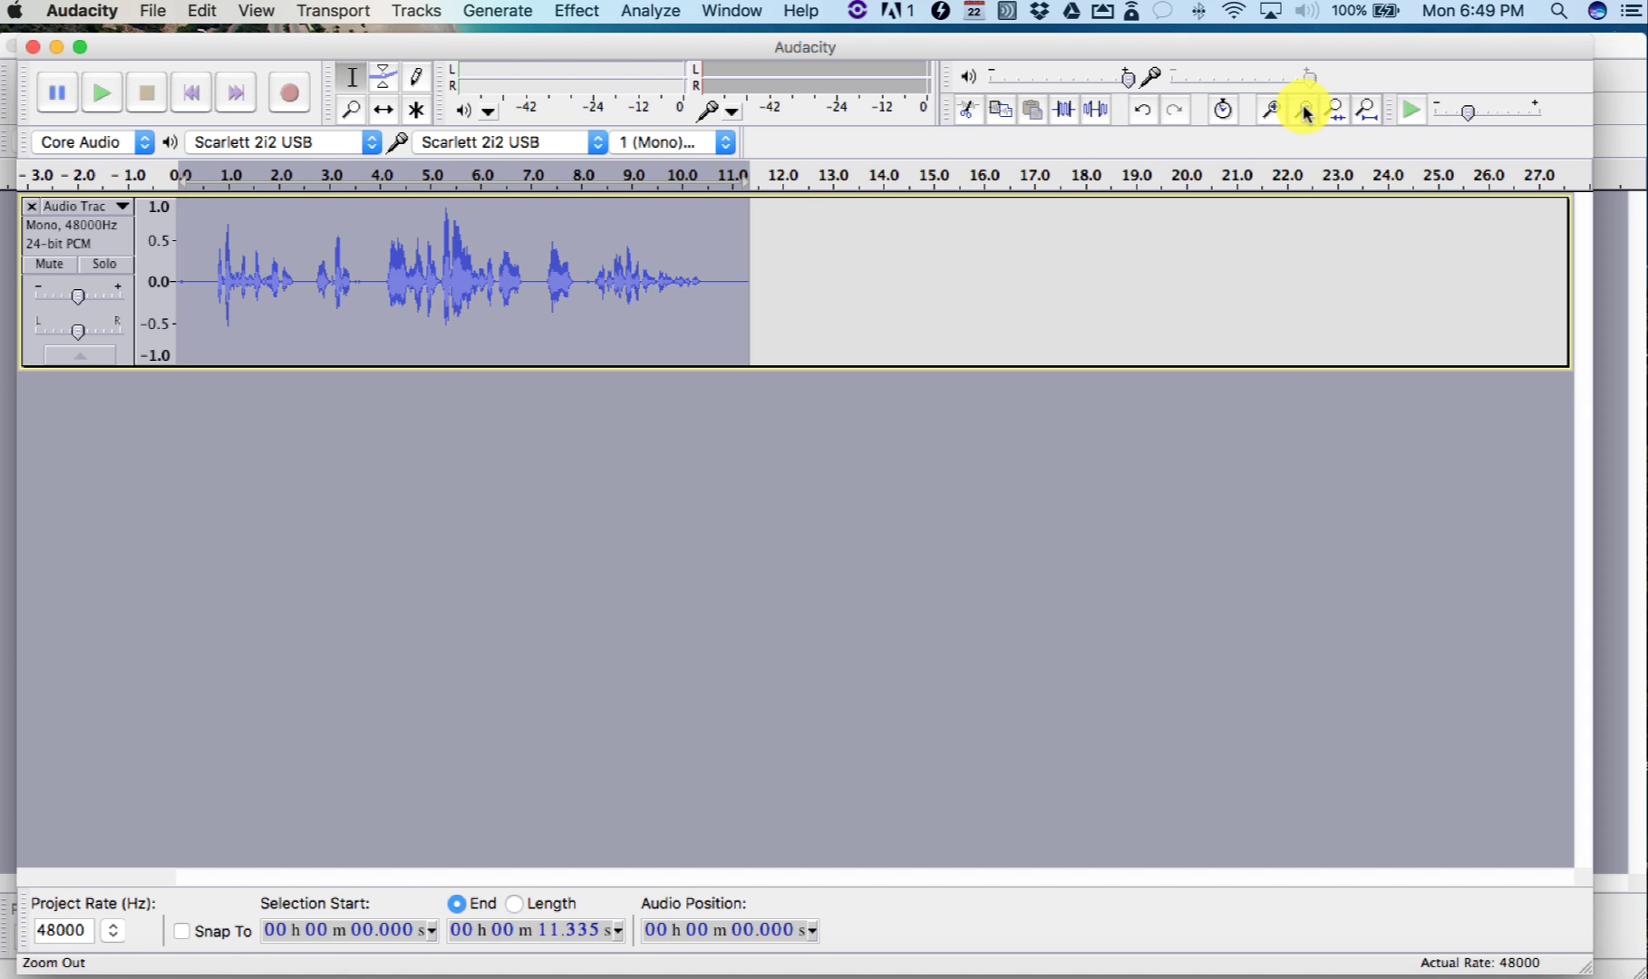
{"action": "left_click", "coordinate": [1304, 112]}
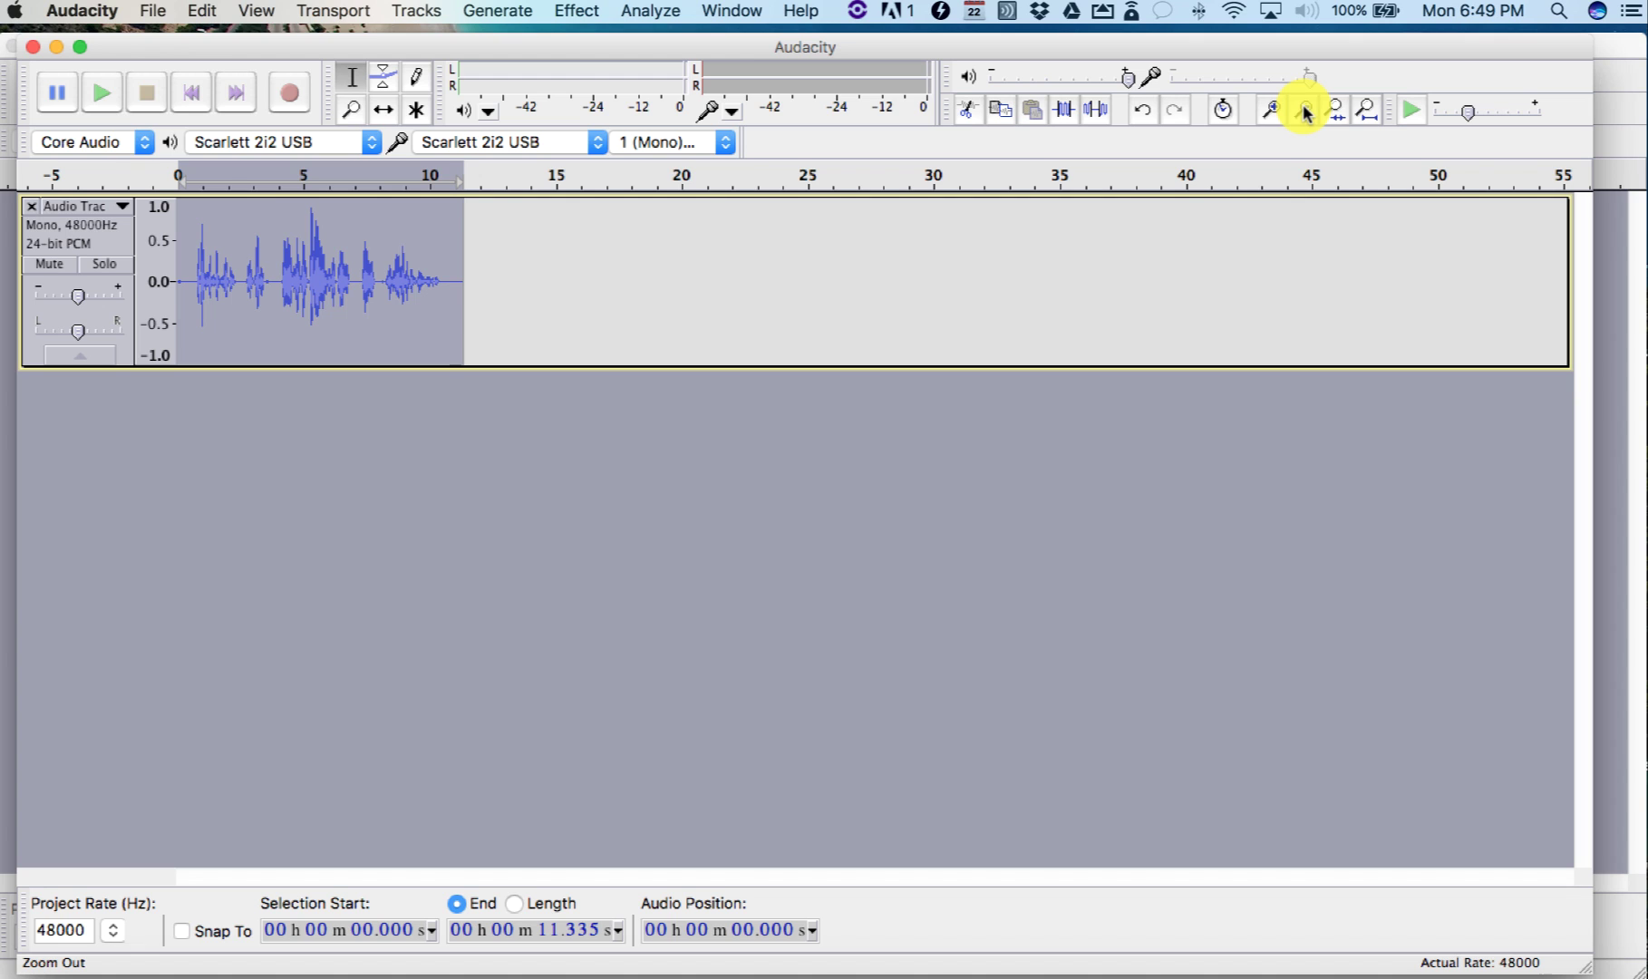
{"action": "left_click", "coordinate": [1304, 112]}
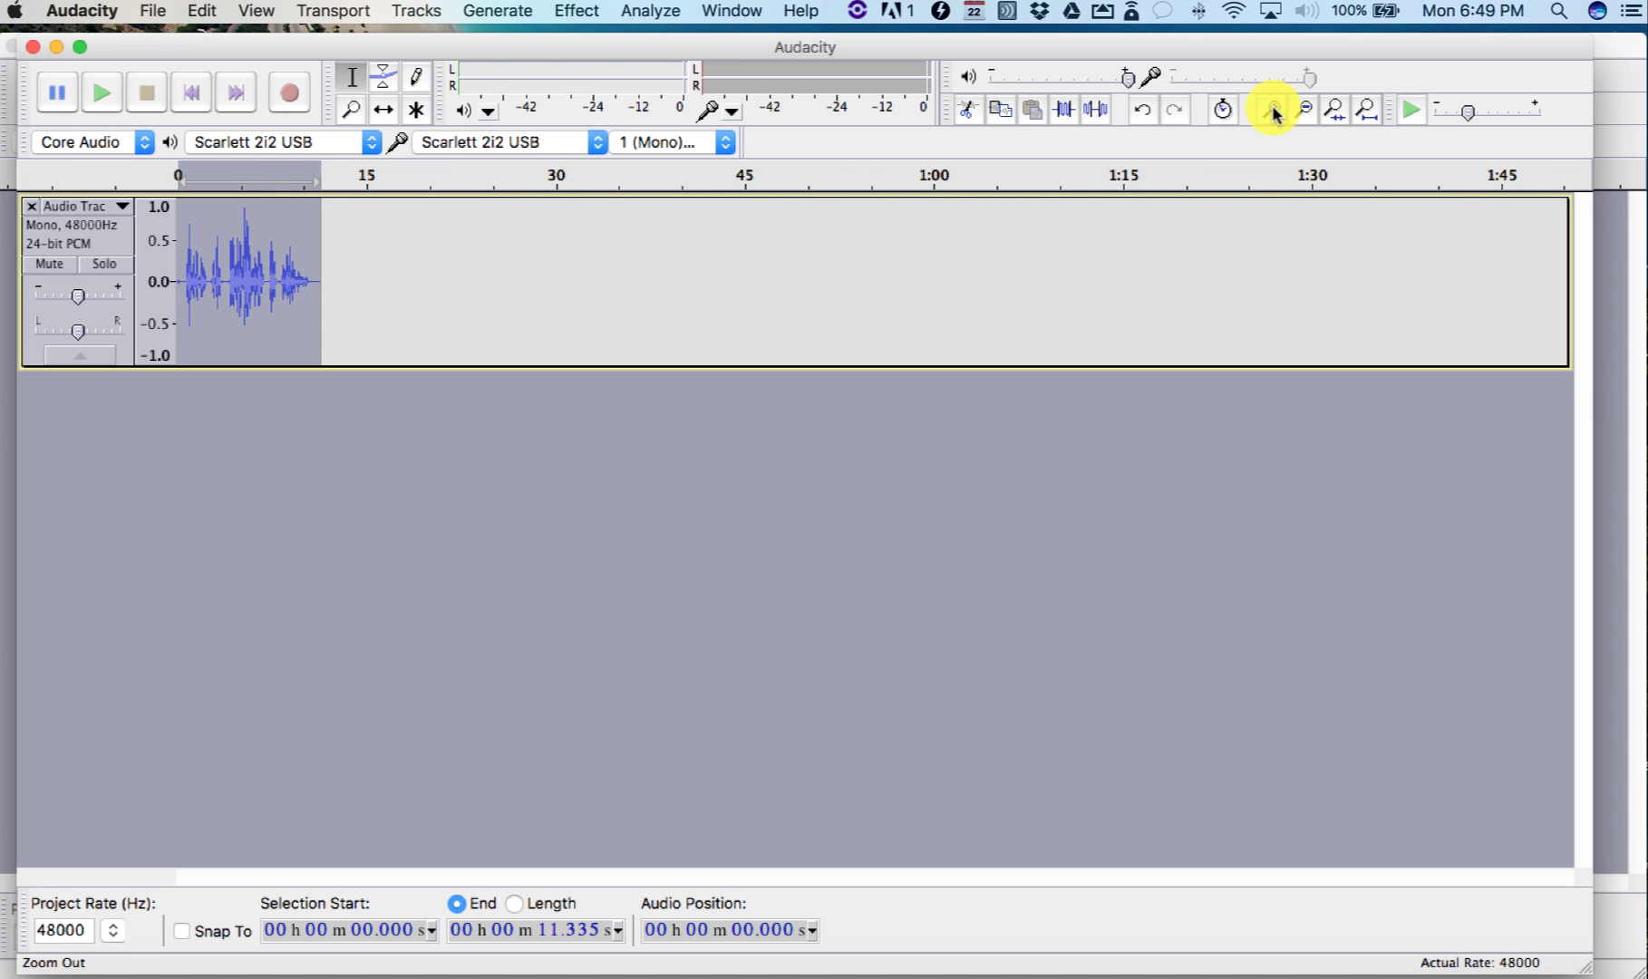
{"action": "left_click", "coordinate": [1273, 113]}
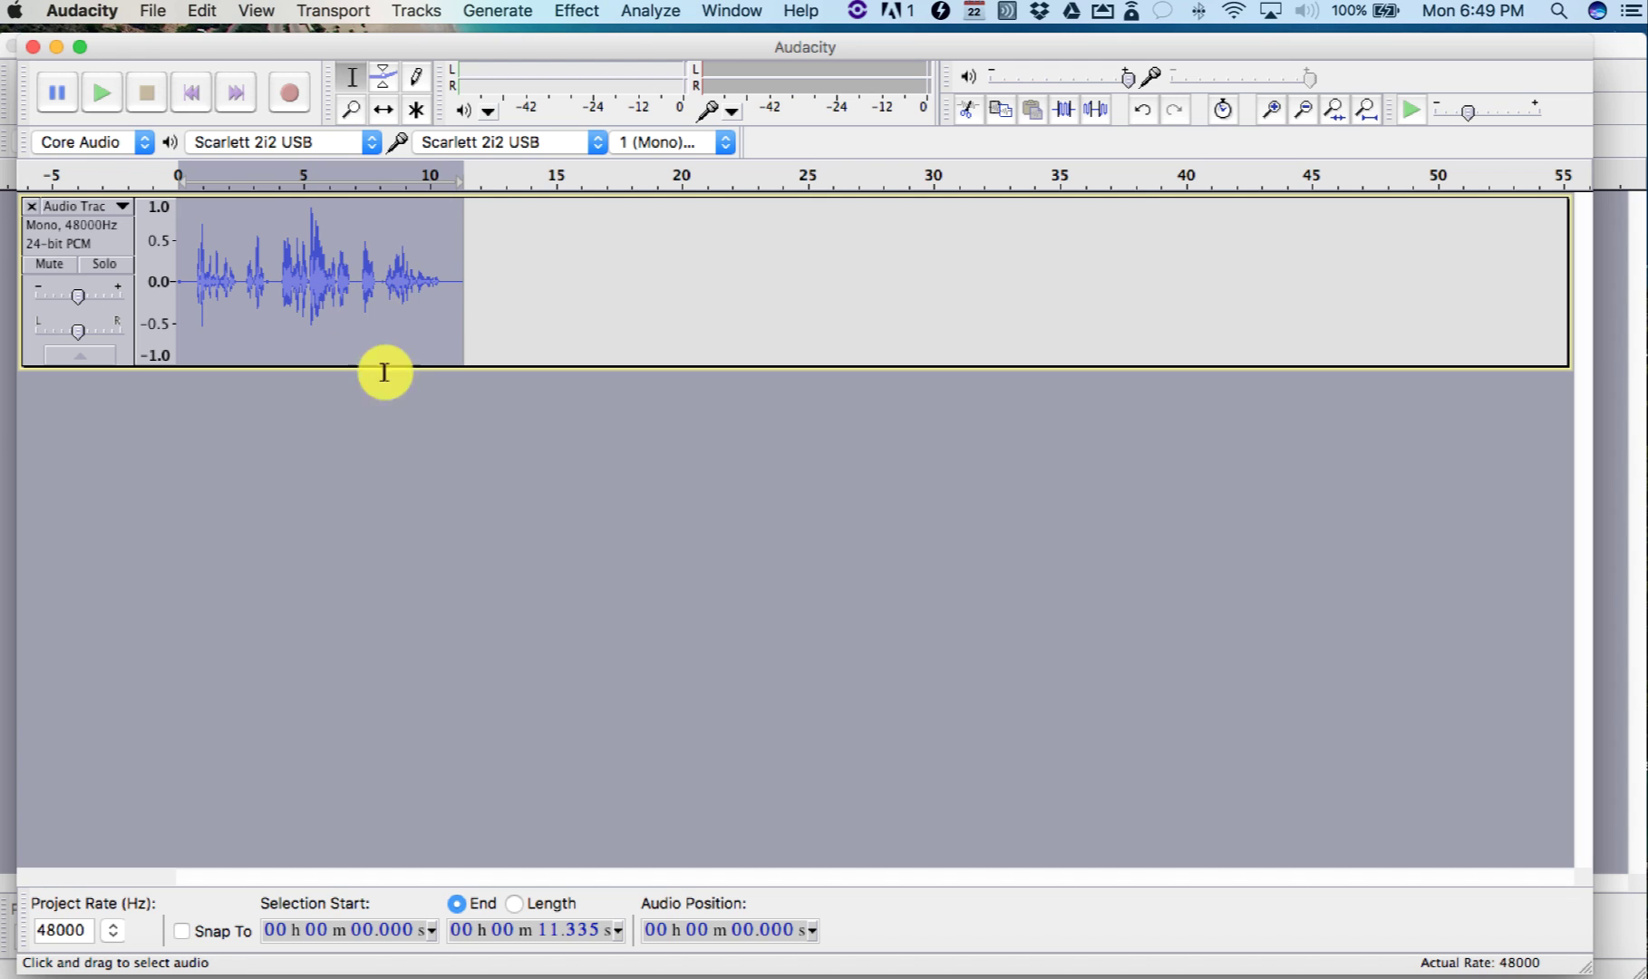
{"action": "left_click_drag", "start_coordinate": [274, 283], "coordinate": [204, 293]}
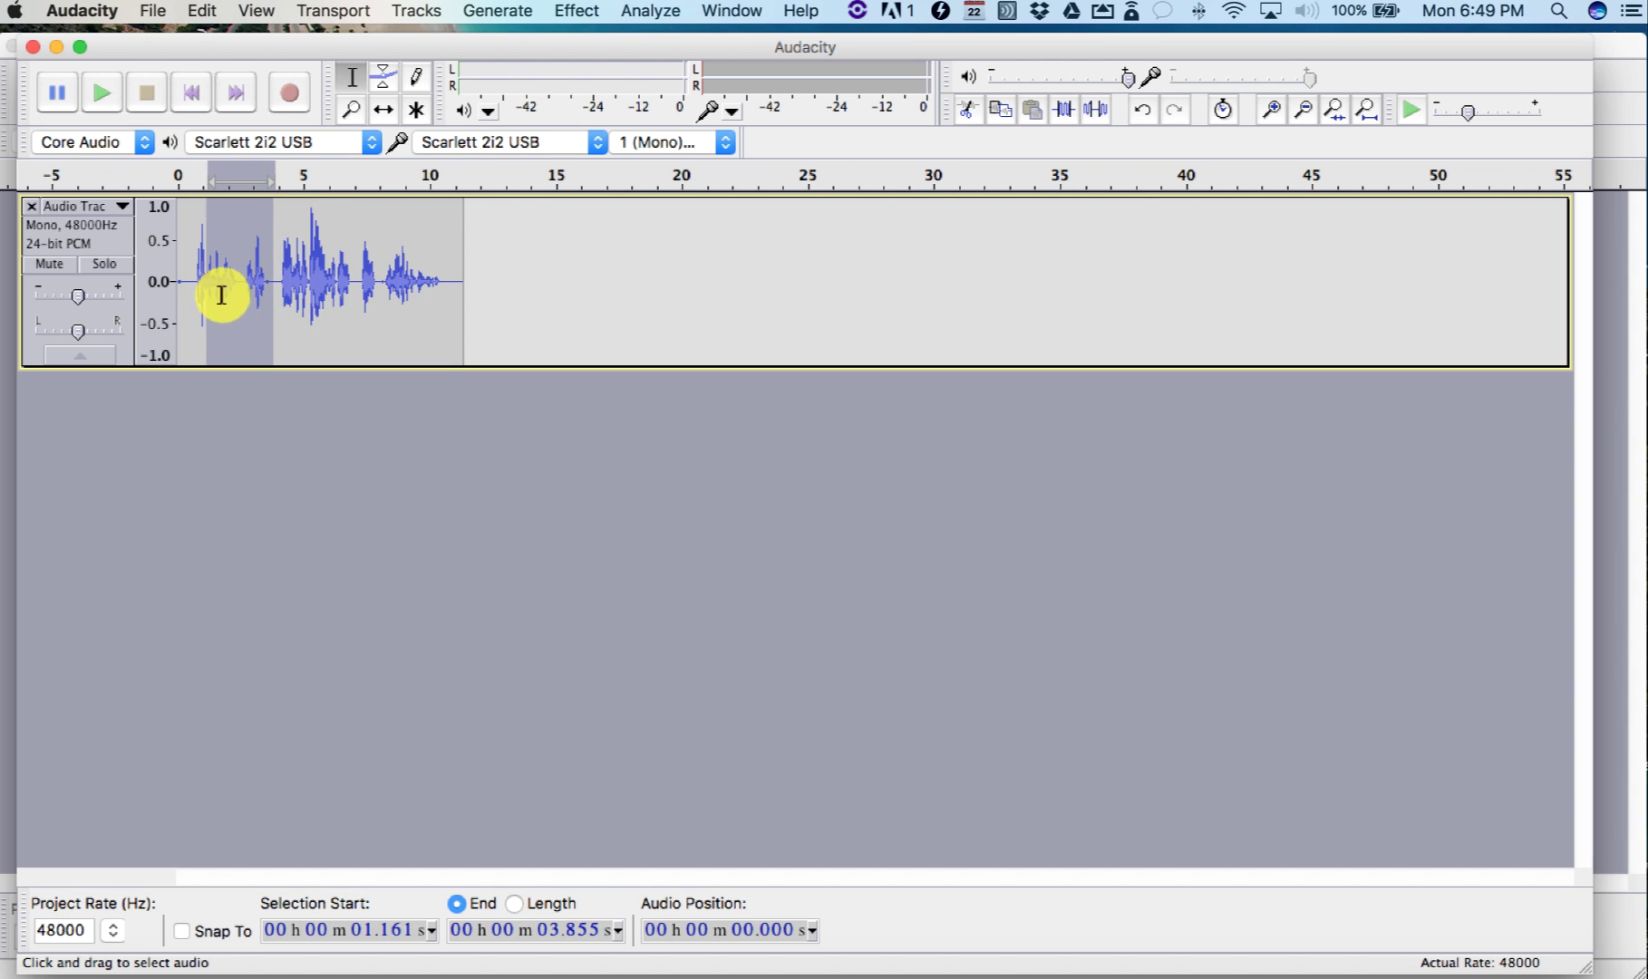
{"action": "left_click", "coordinate": [587, 13]}
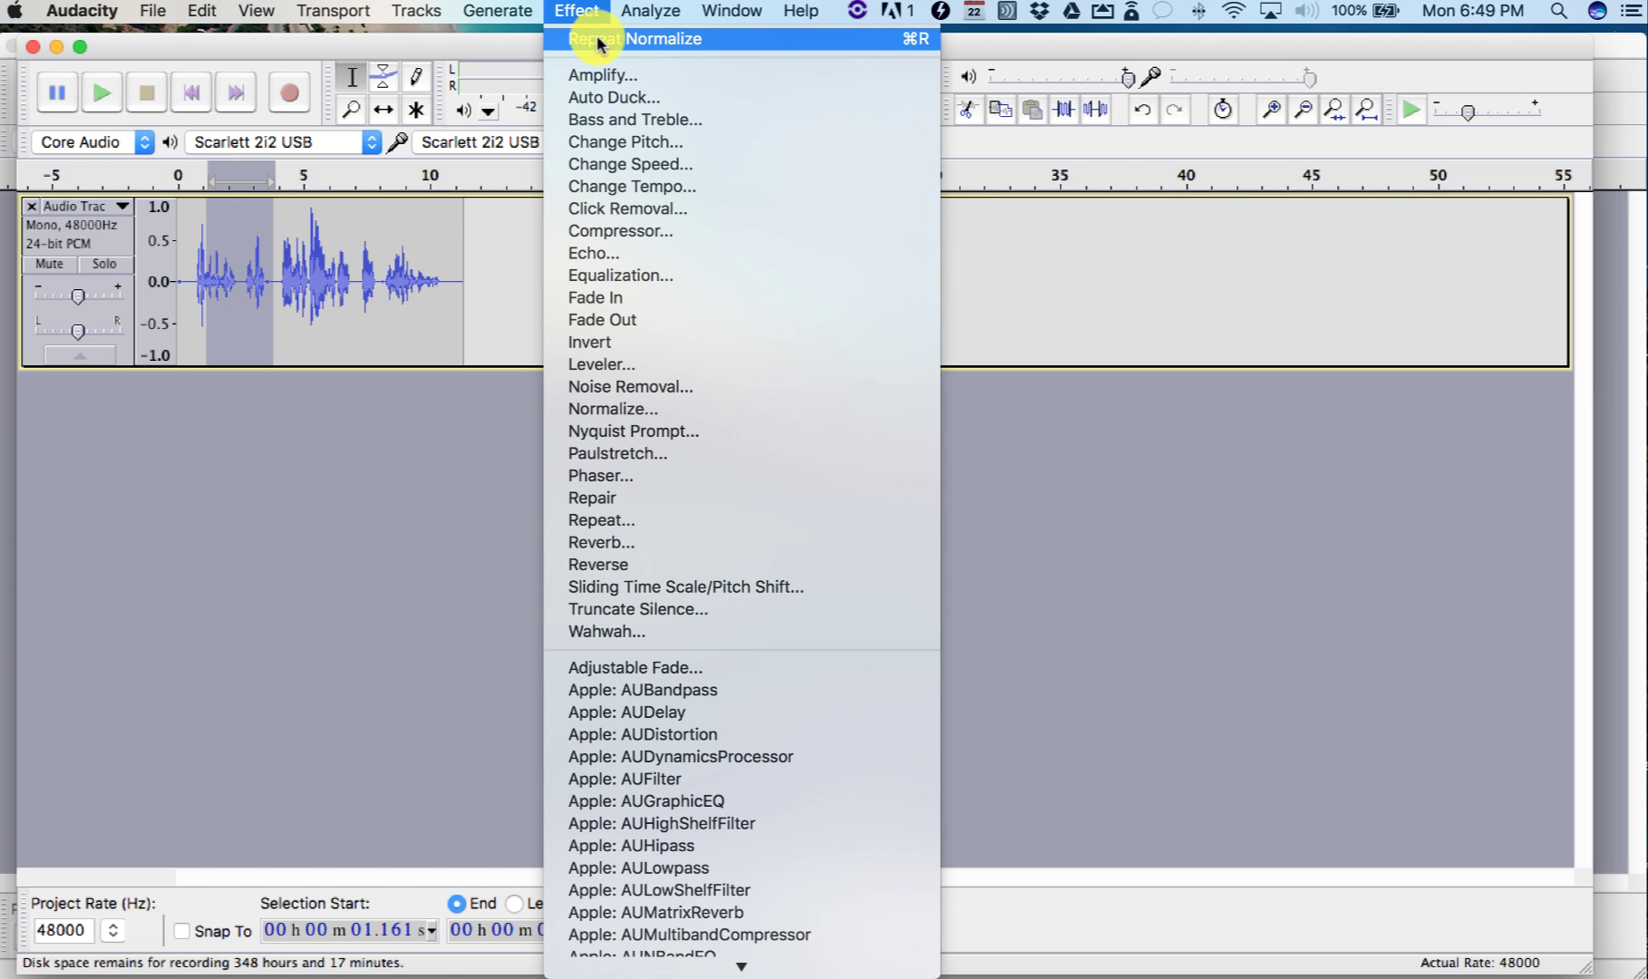
{"action": "left_click", "coordinate": [598, 39]}
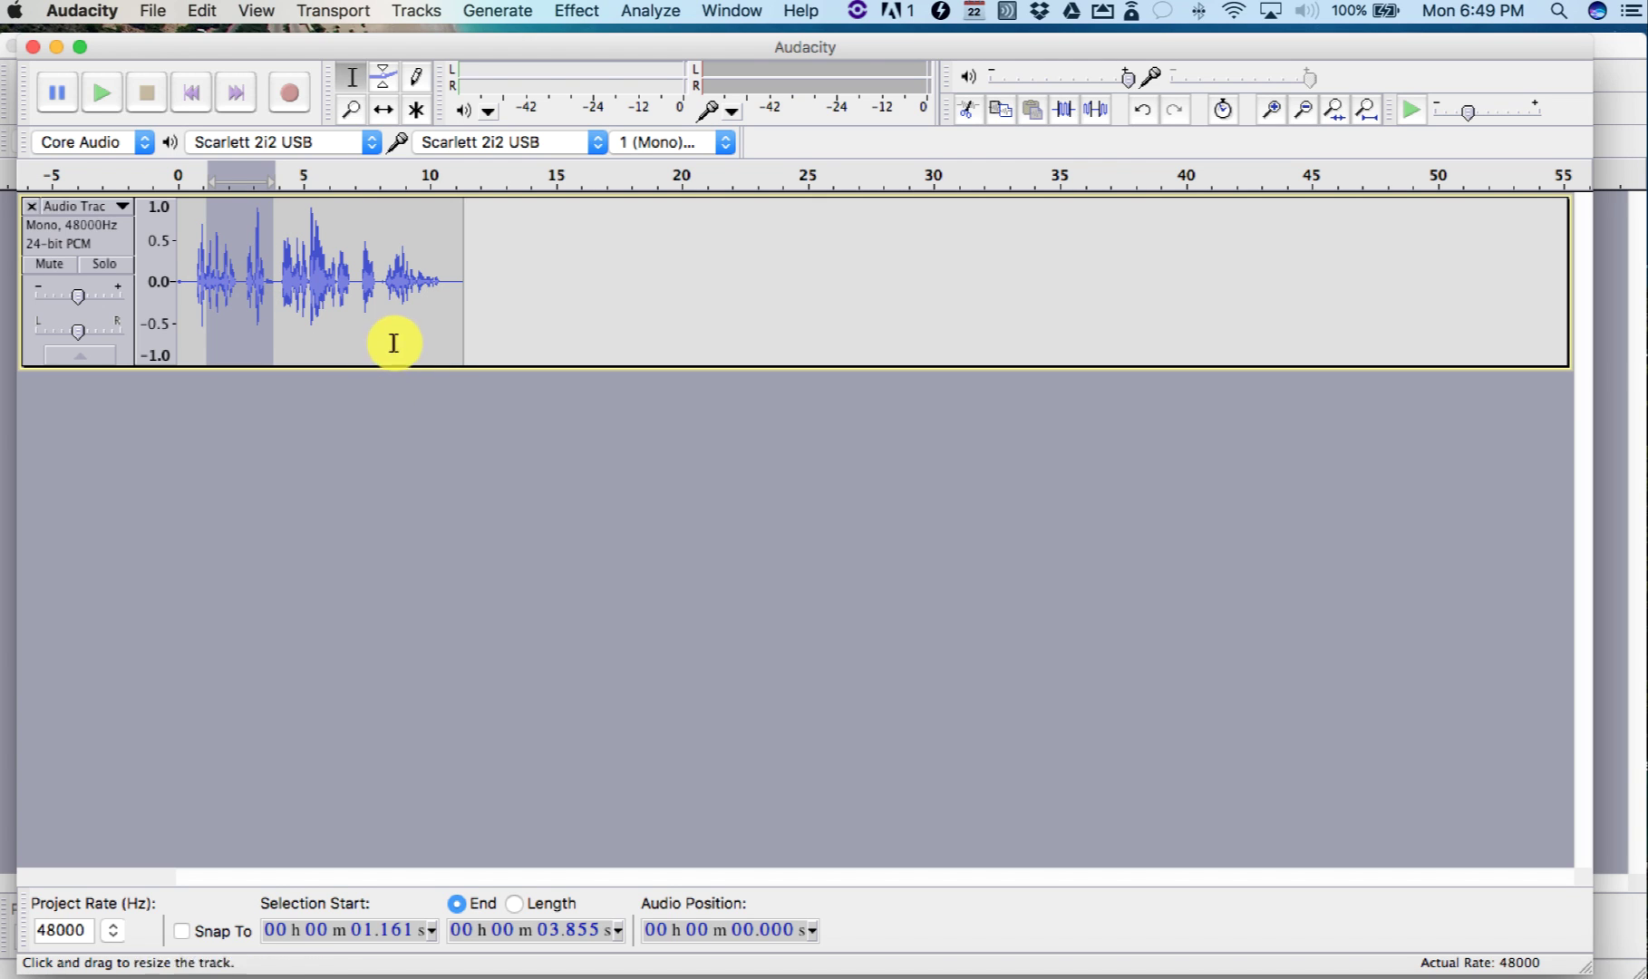
Repeat Normalize on the 6.1–10.7 s speech and the short 1.07–2.51 s phrase
{"action": "left_click_drag", "start_coordinate": [442, 286], "coordinate": [325, 285]}
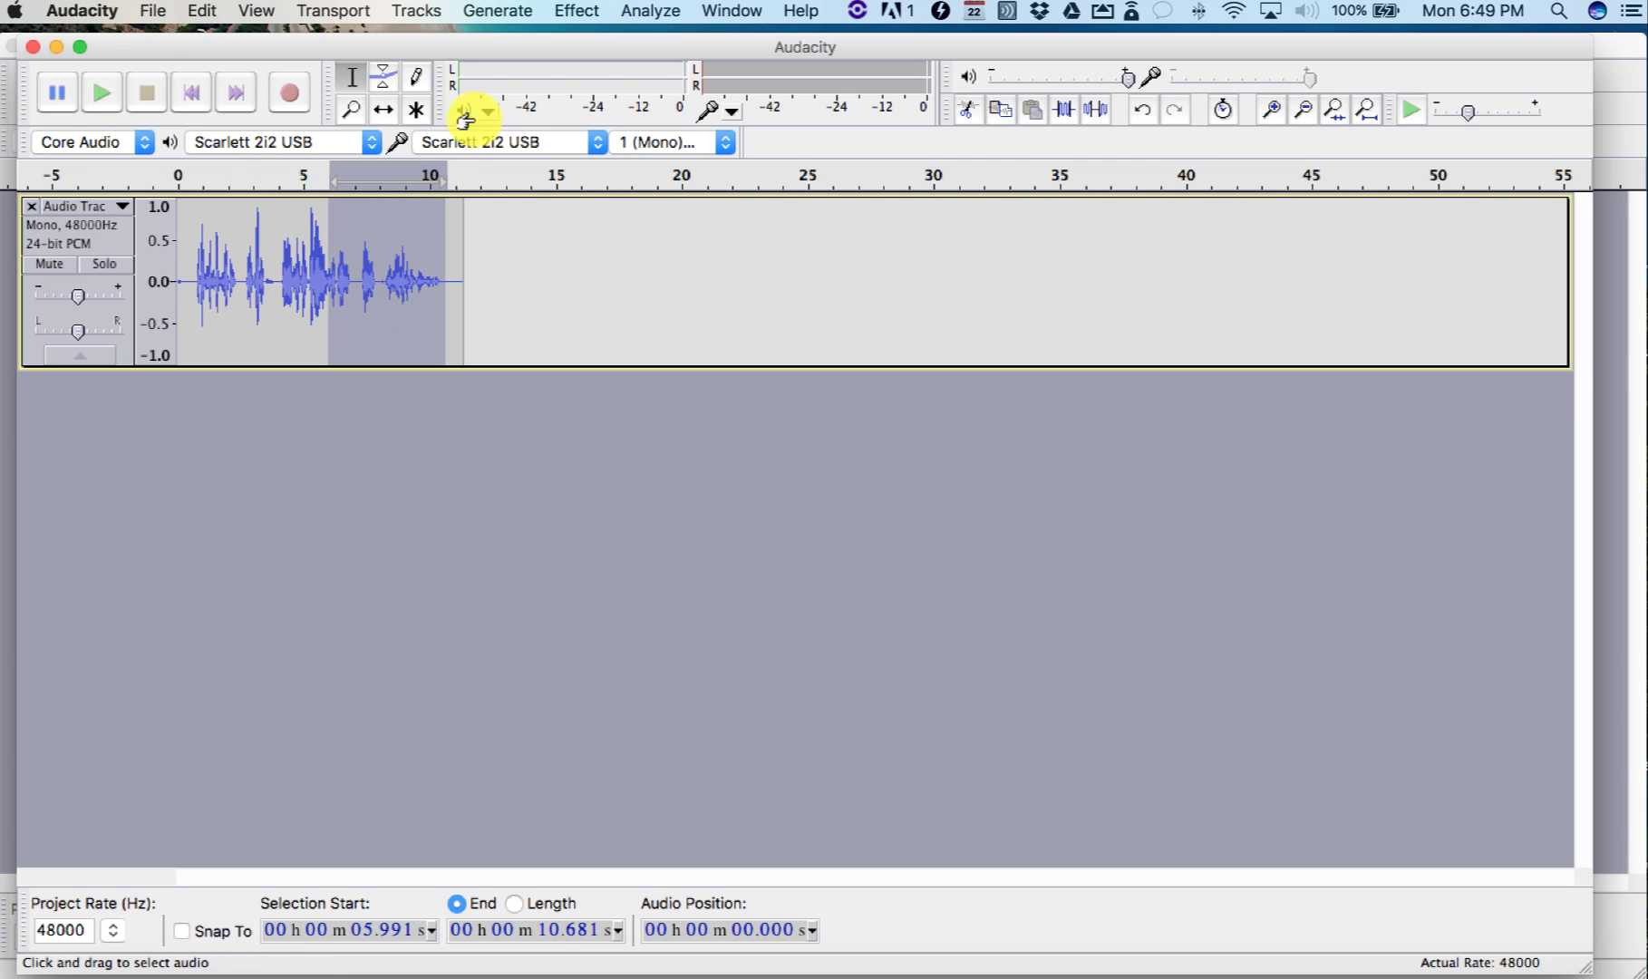
{"action": "left_click", "coordinate": [578, 12]}
{"action": "left_click", "coordinate": [586, 39]}
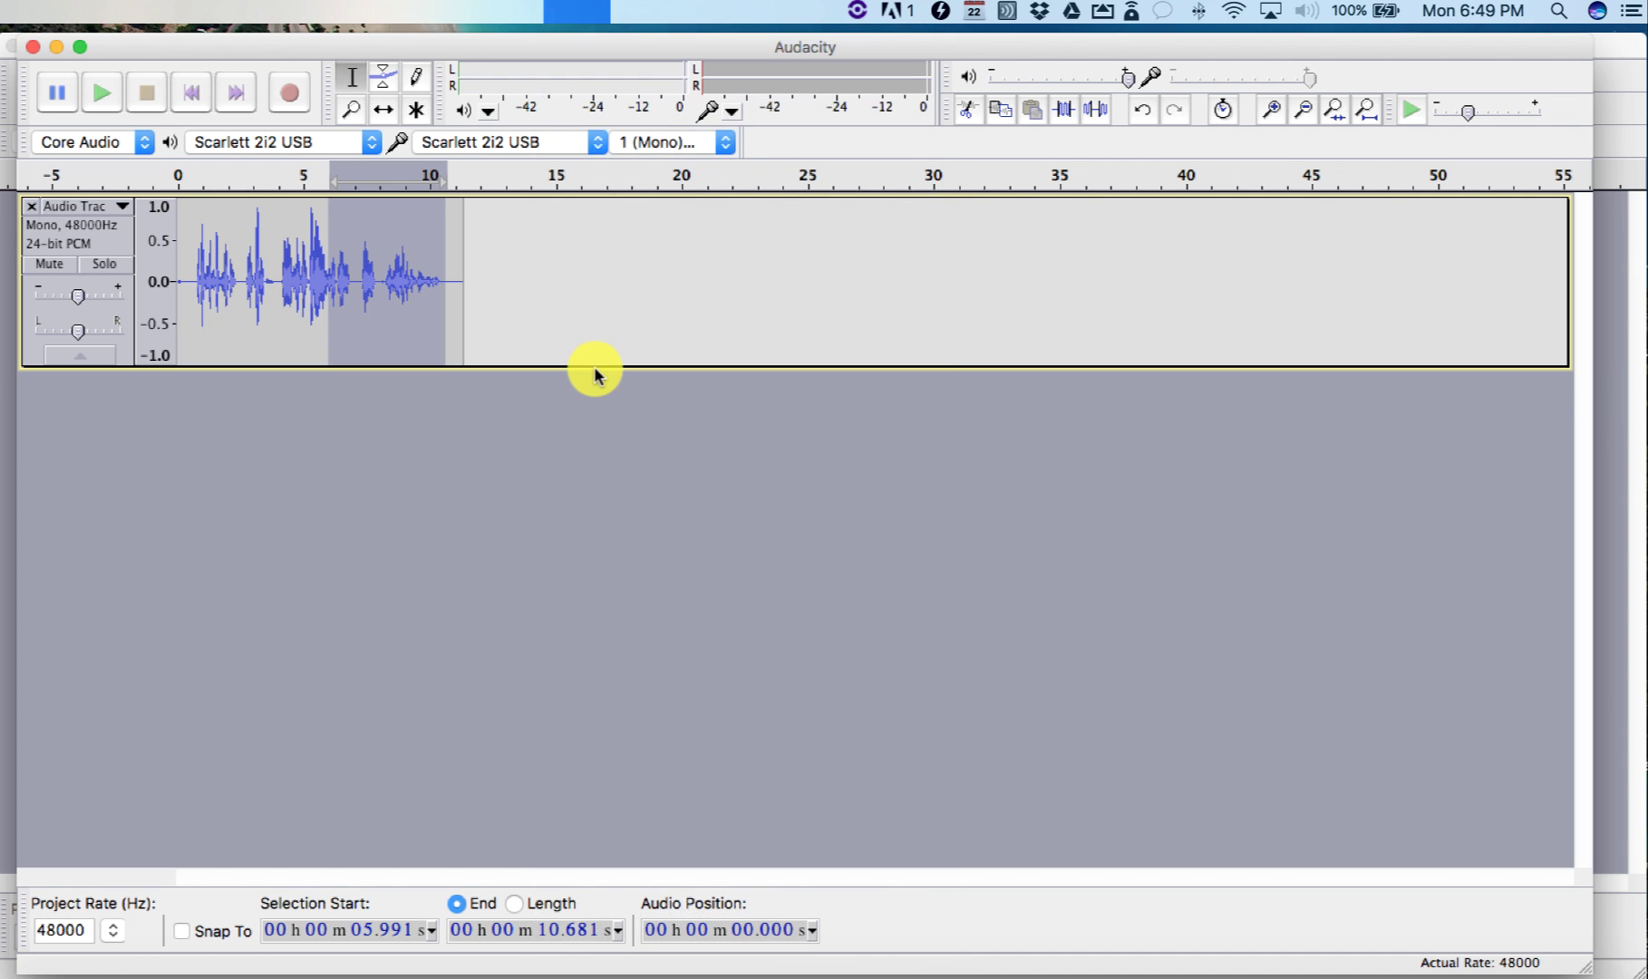
{"action": "left_click", "coordinate": [433, 435]}
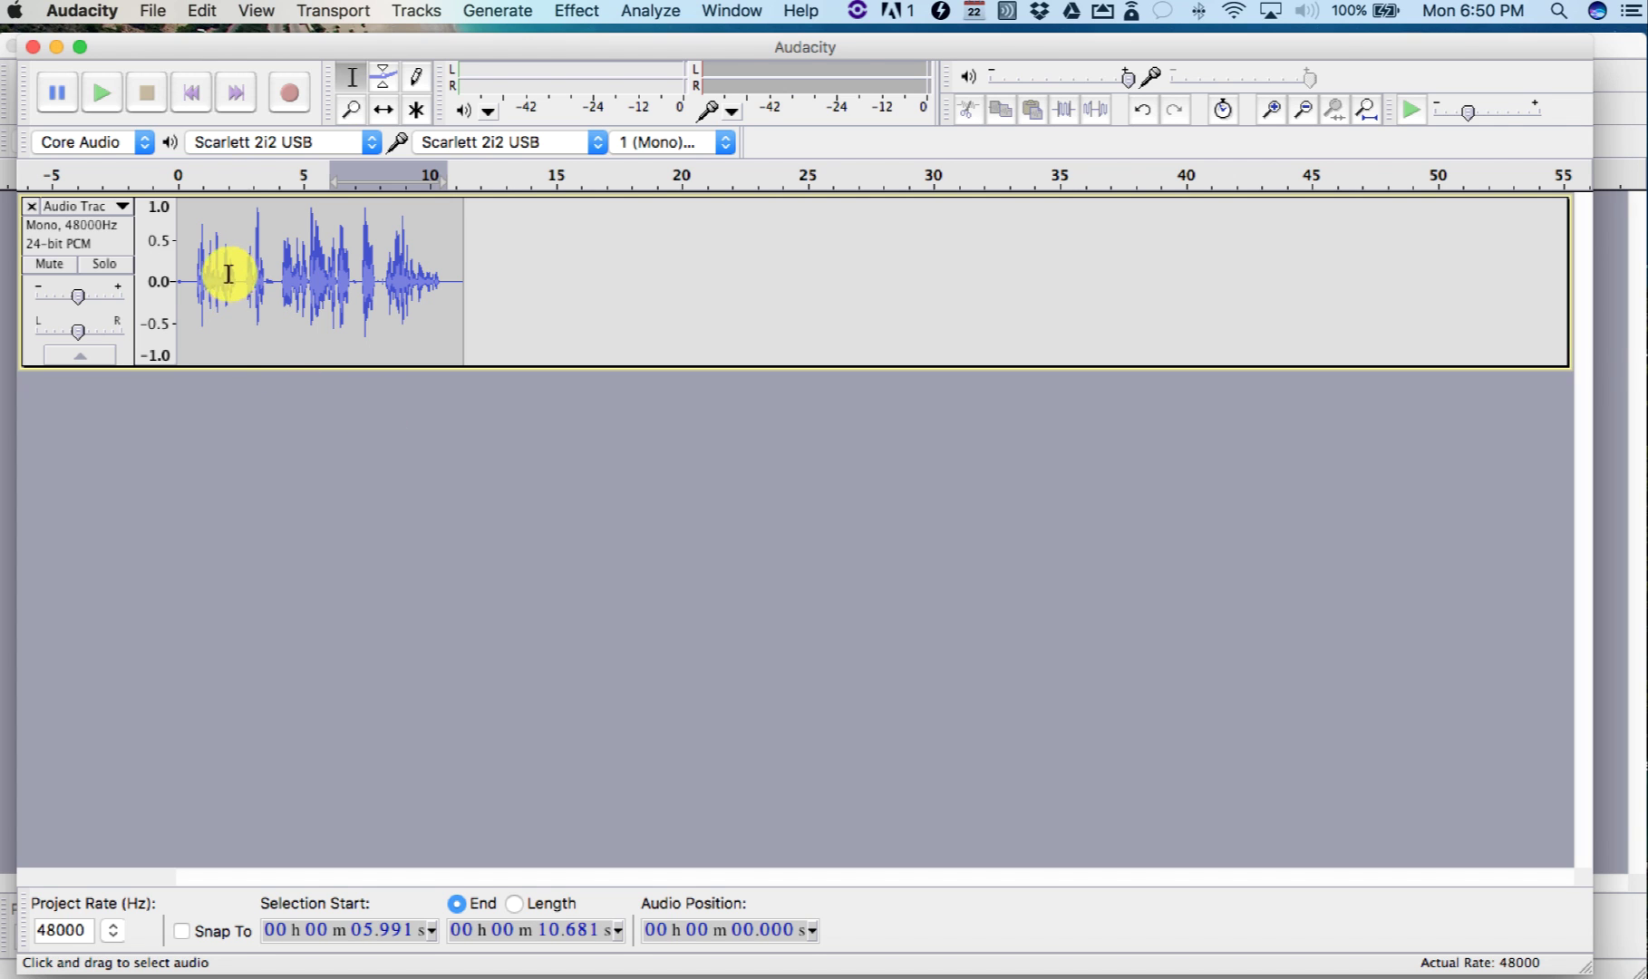
{"action": "left_click_drag", "start_coordinate": [240, 272], "coordinate": [206, 270]}
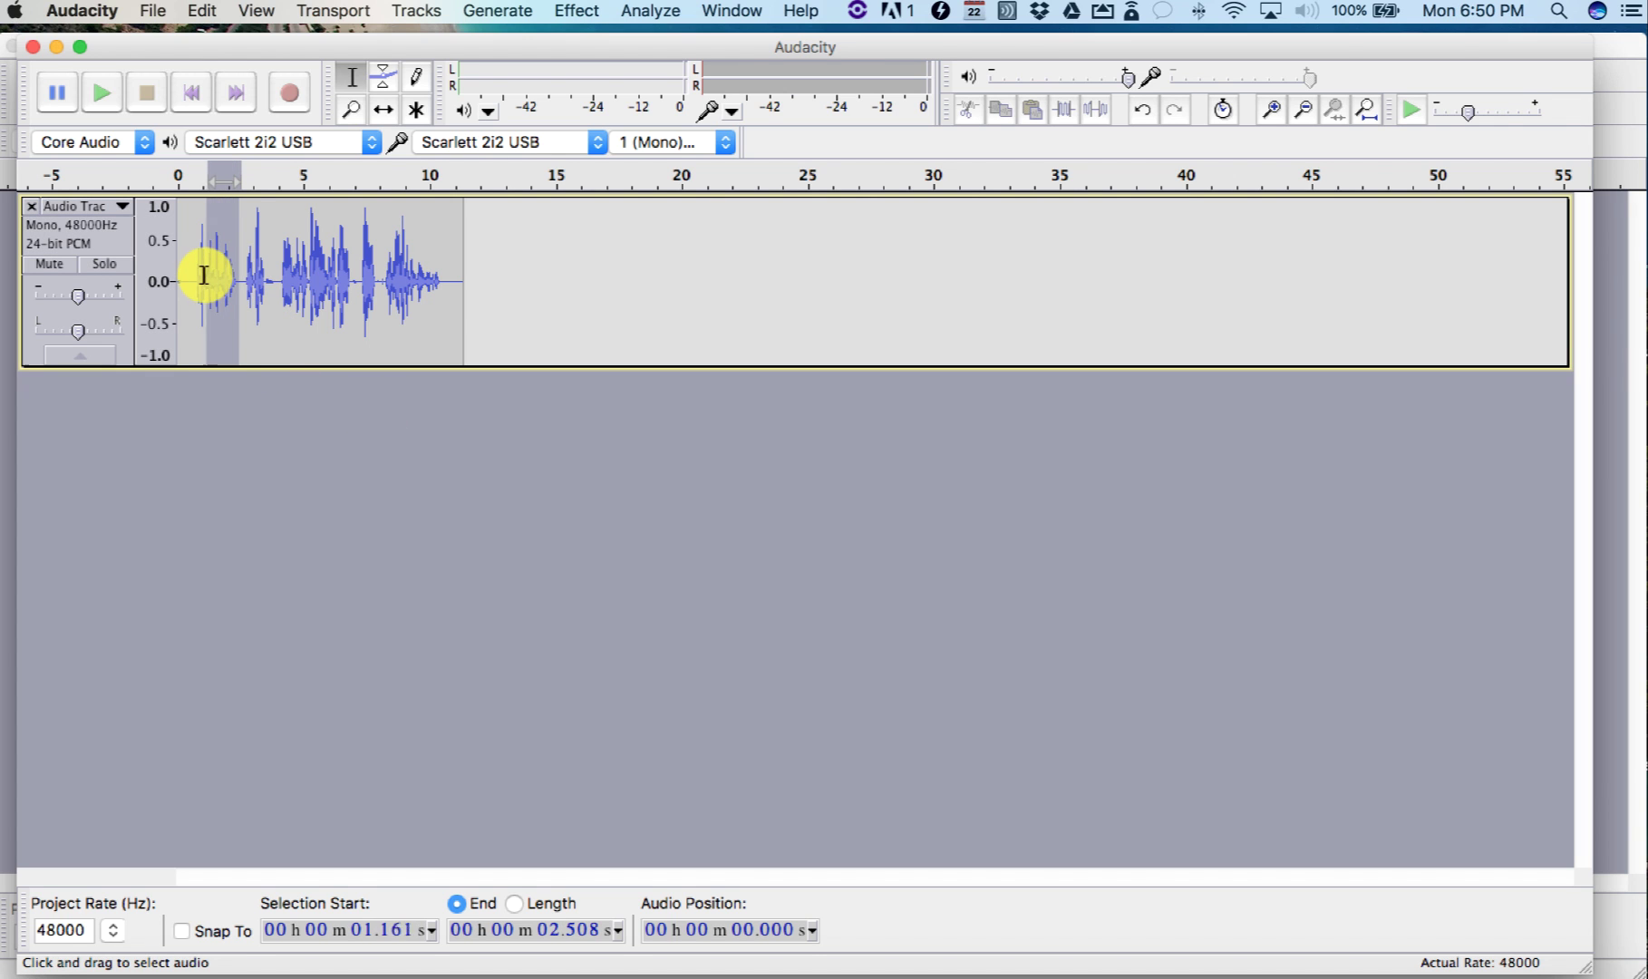
{"action": "left_click", "coordinate": [580, 13]}
{"action": "left_click", "coordinate": [576, 27]}
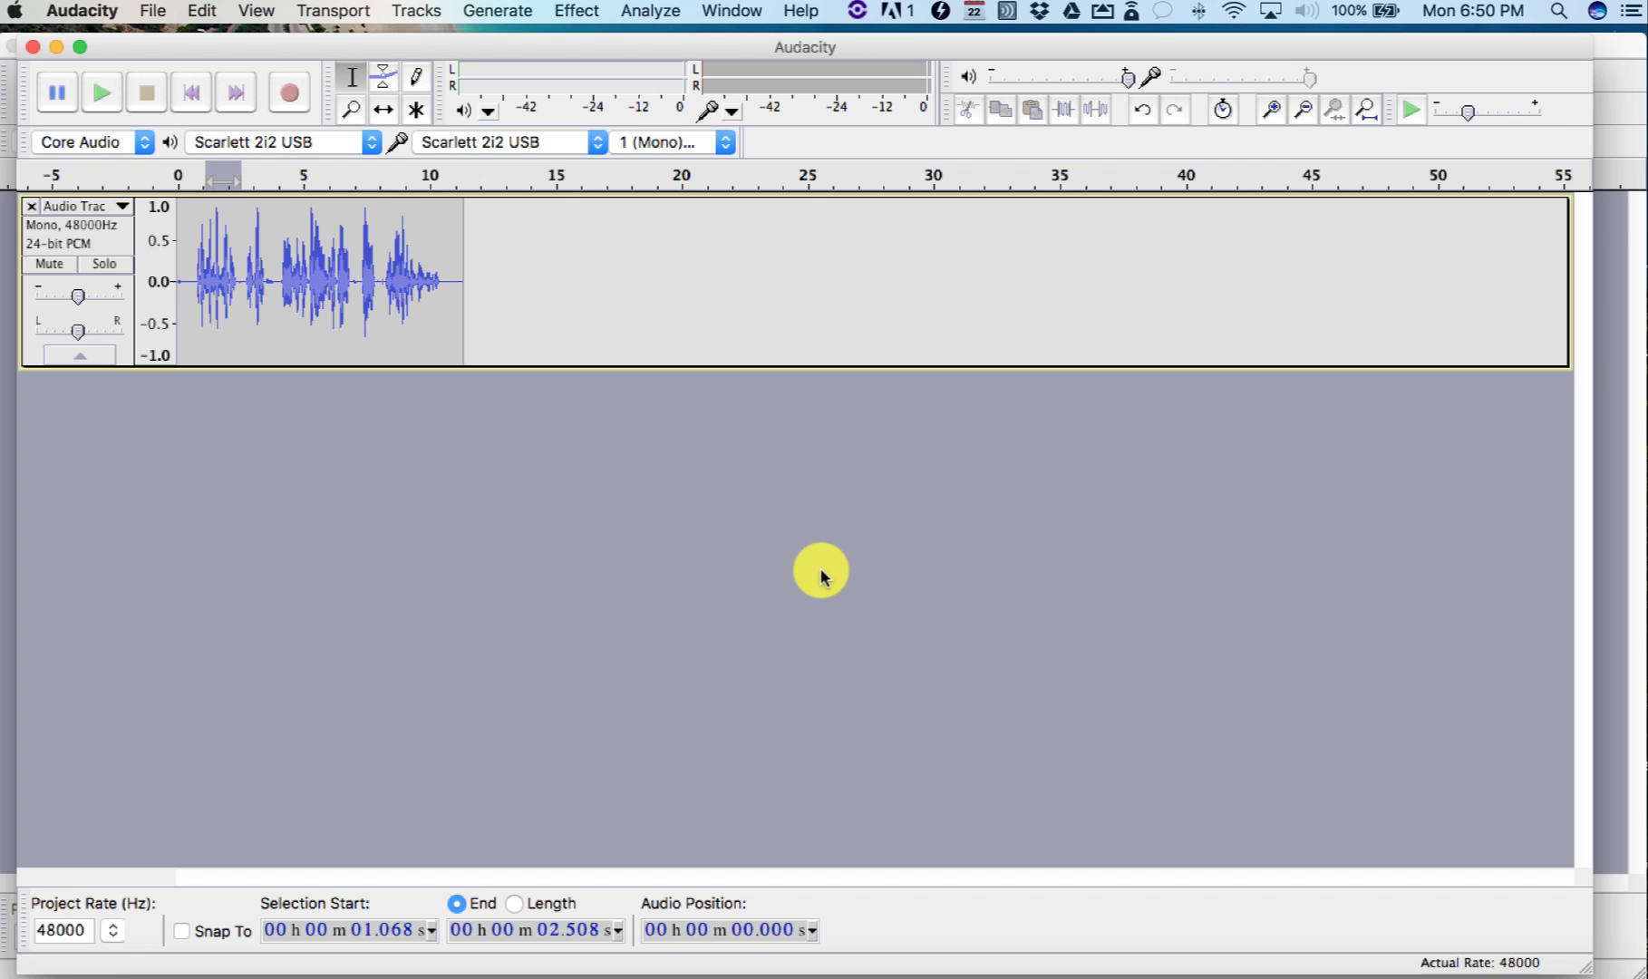
Apply Bass and Treble to the whole track with bass at -12 dB
{"action": "left_click", "coordinate": [574, 11]}
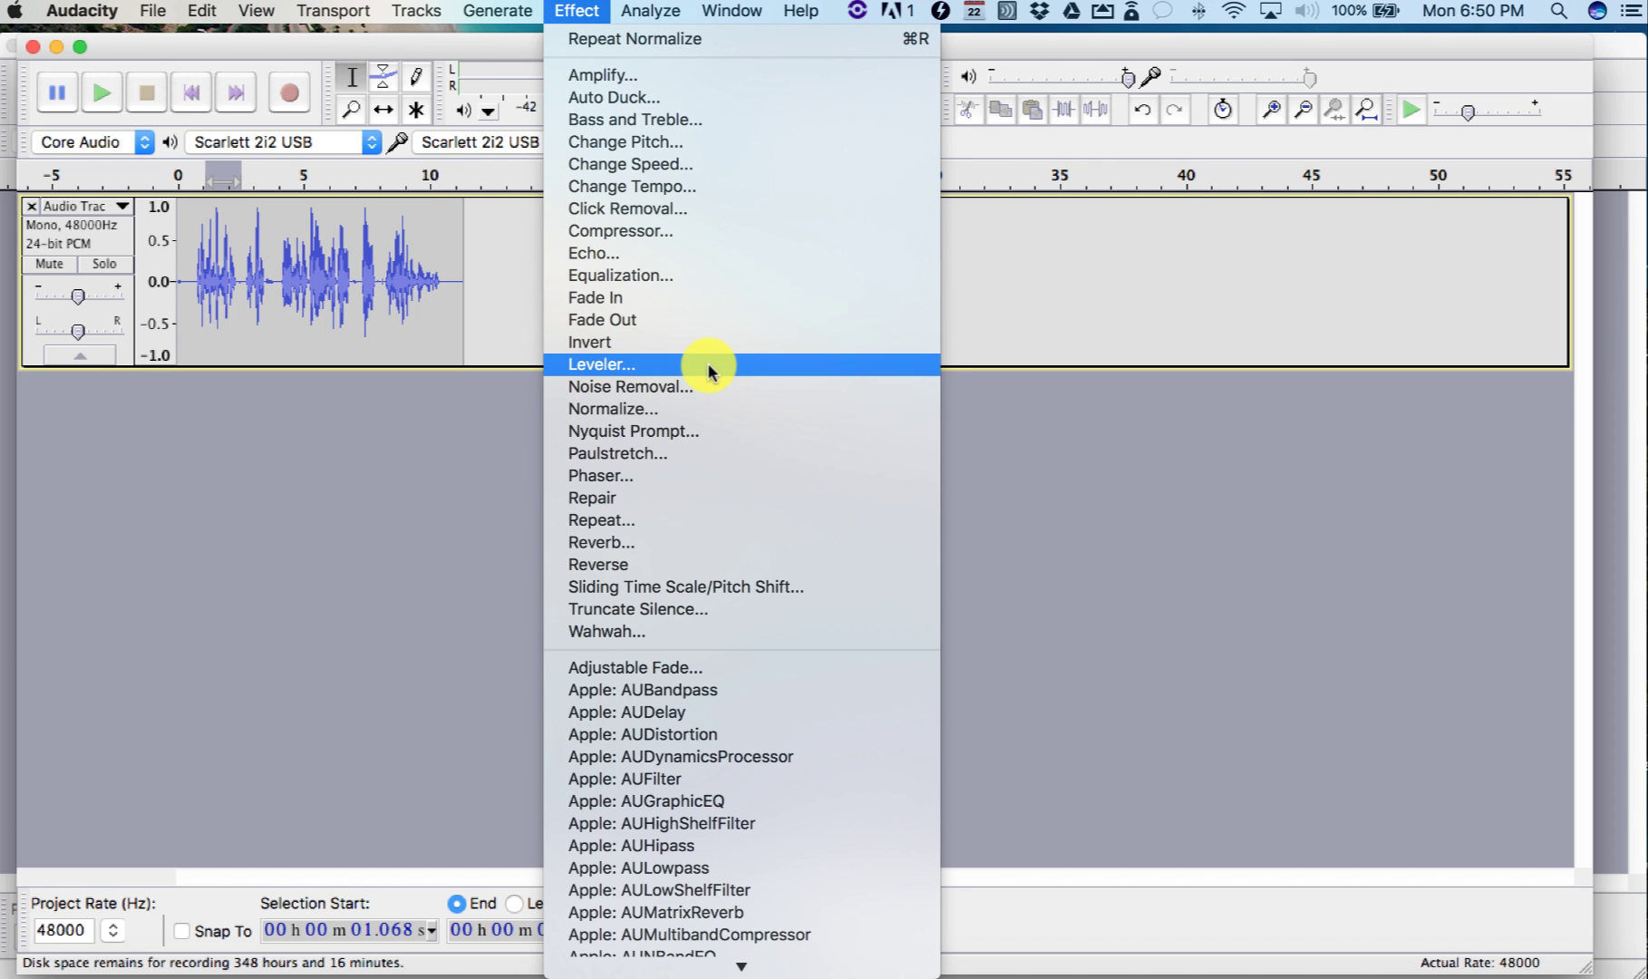
{"action": "left_click", "coordinate": [699, 121]}
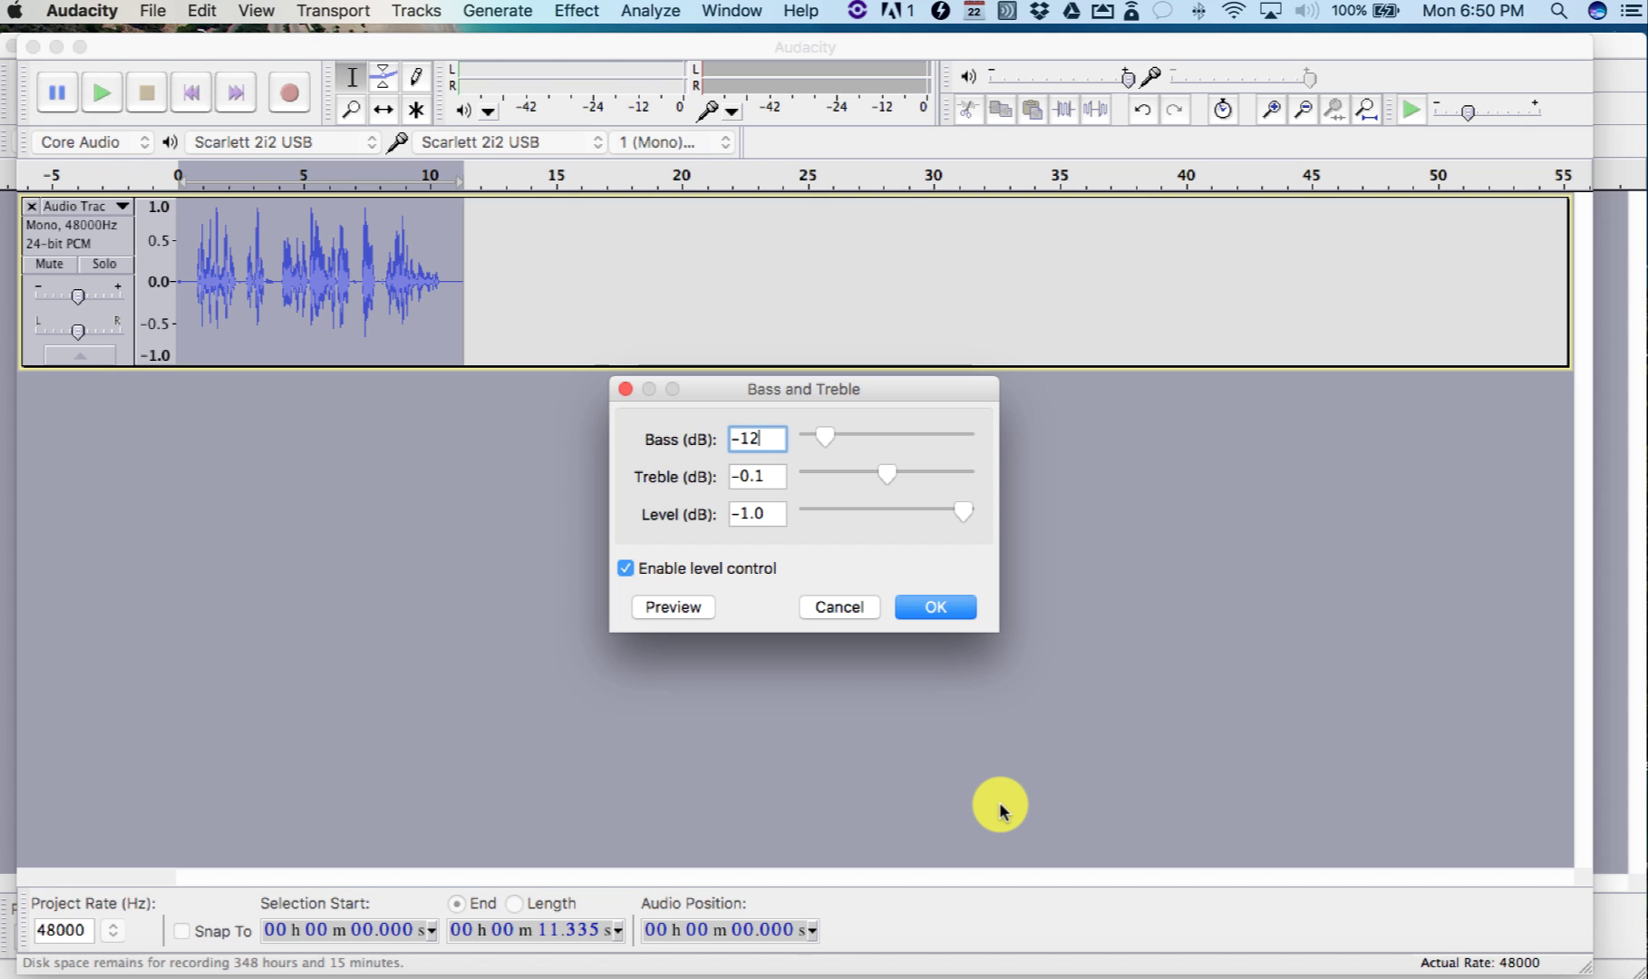
{"action": "left_click", "coordinate": [934, 609]}
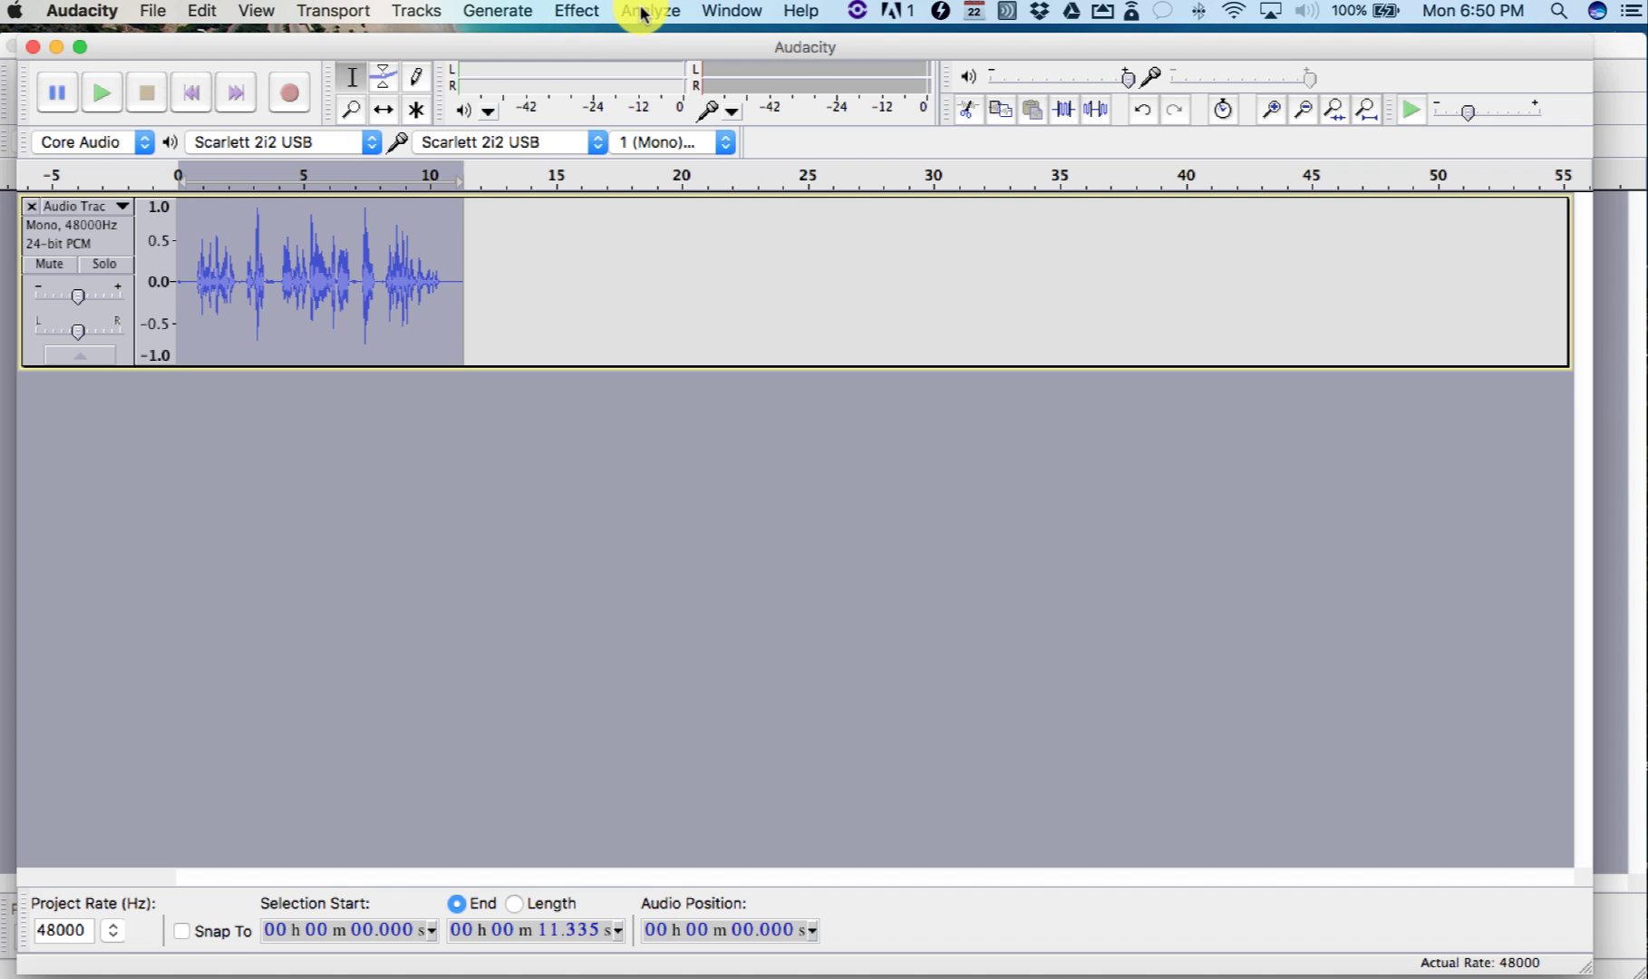
Normalize the whole bass-cut track to -1.0 dB, then select the opening speech (0.46–2.49 s)
{"action": "left_click", "coordinate": [593, 11]}
{"action": "left_click", "coordinate": [708, 411]}
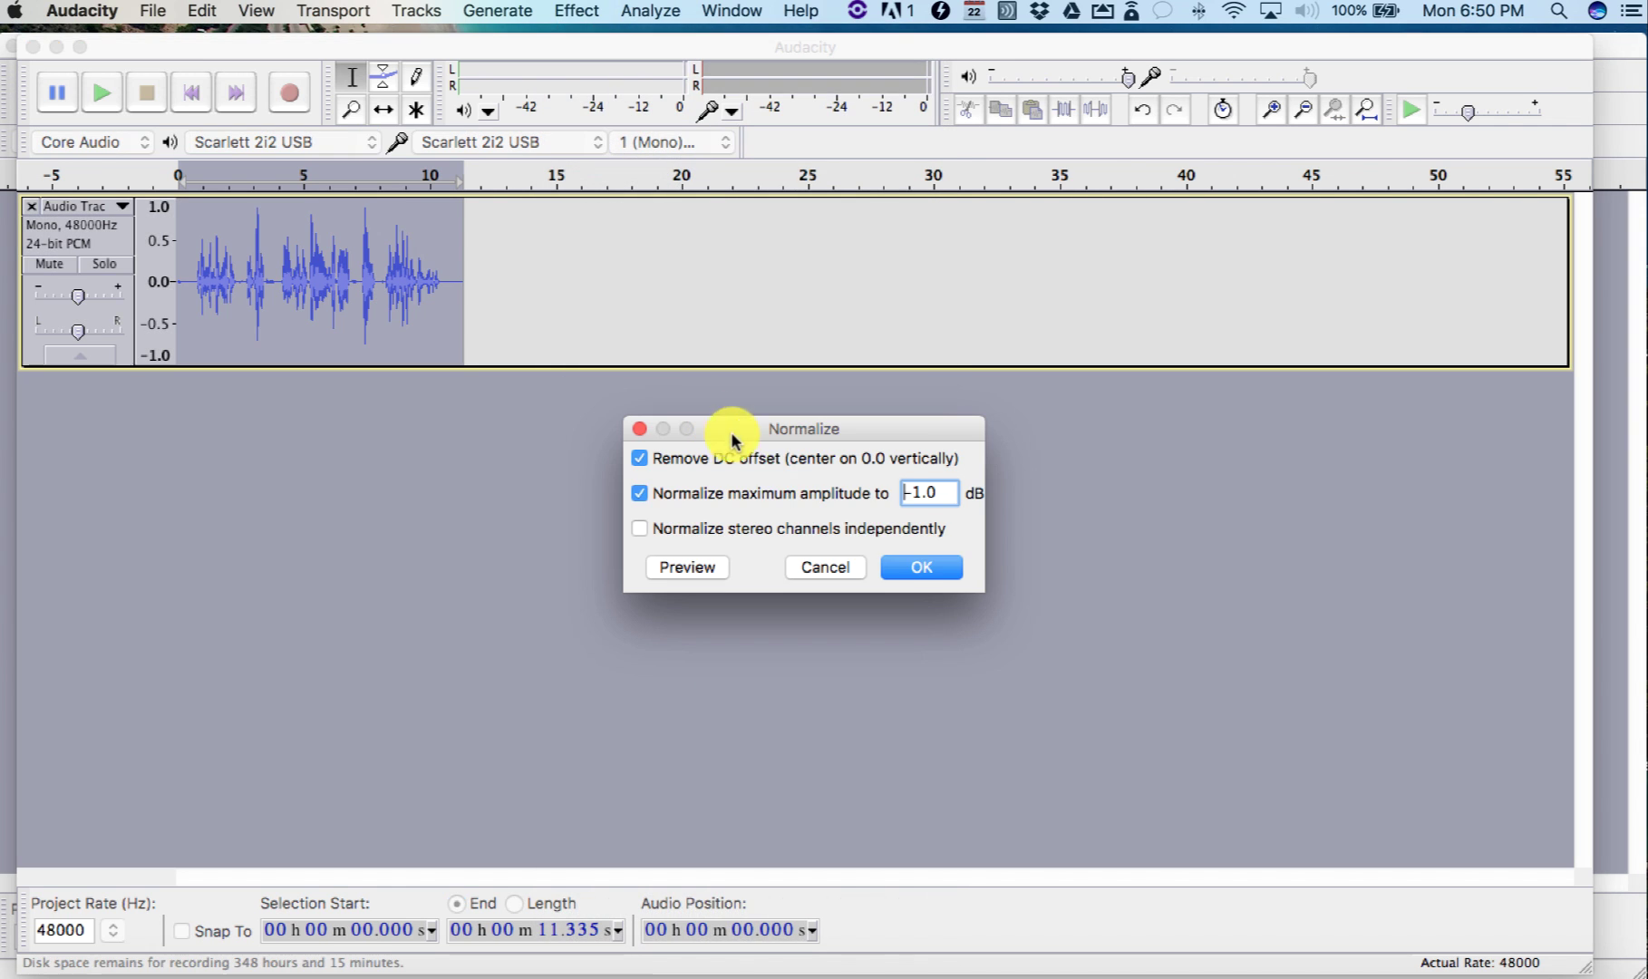
{"action": "left_click", "coordinate": [907, 574]}
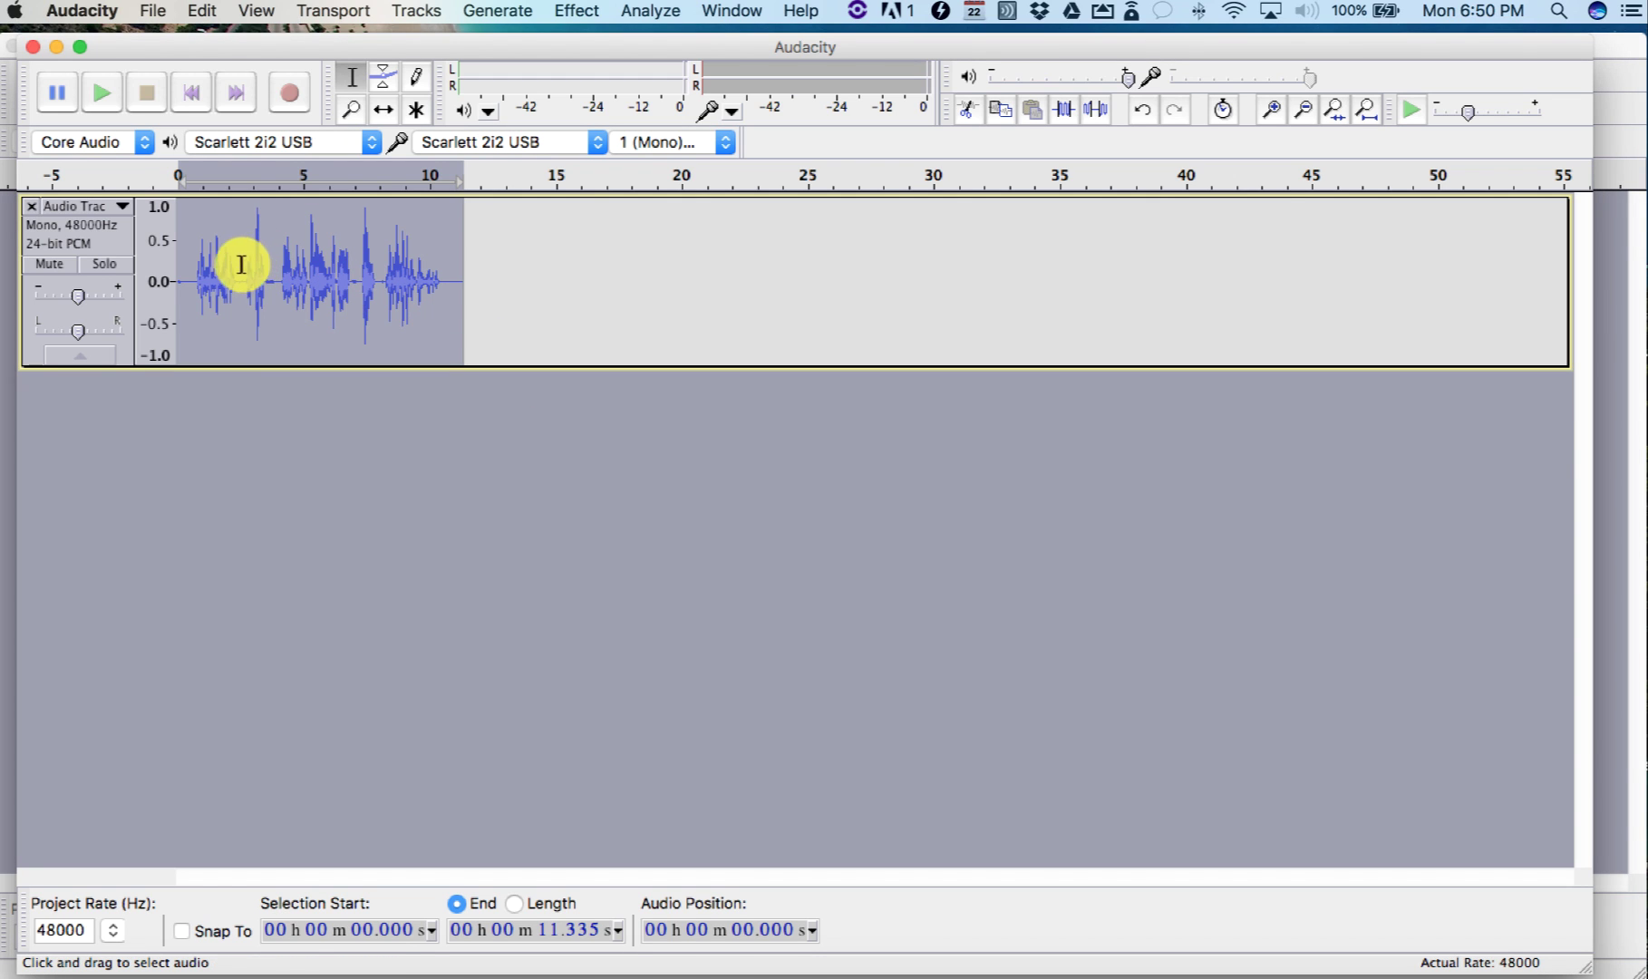
{"action": "left_click_drag", "start_coordinate": [241, 264], "coordinate": [189, 265]}
{"action": "left_click", "coordinate": [584, 11]}
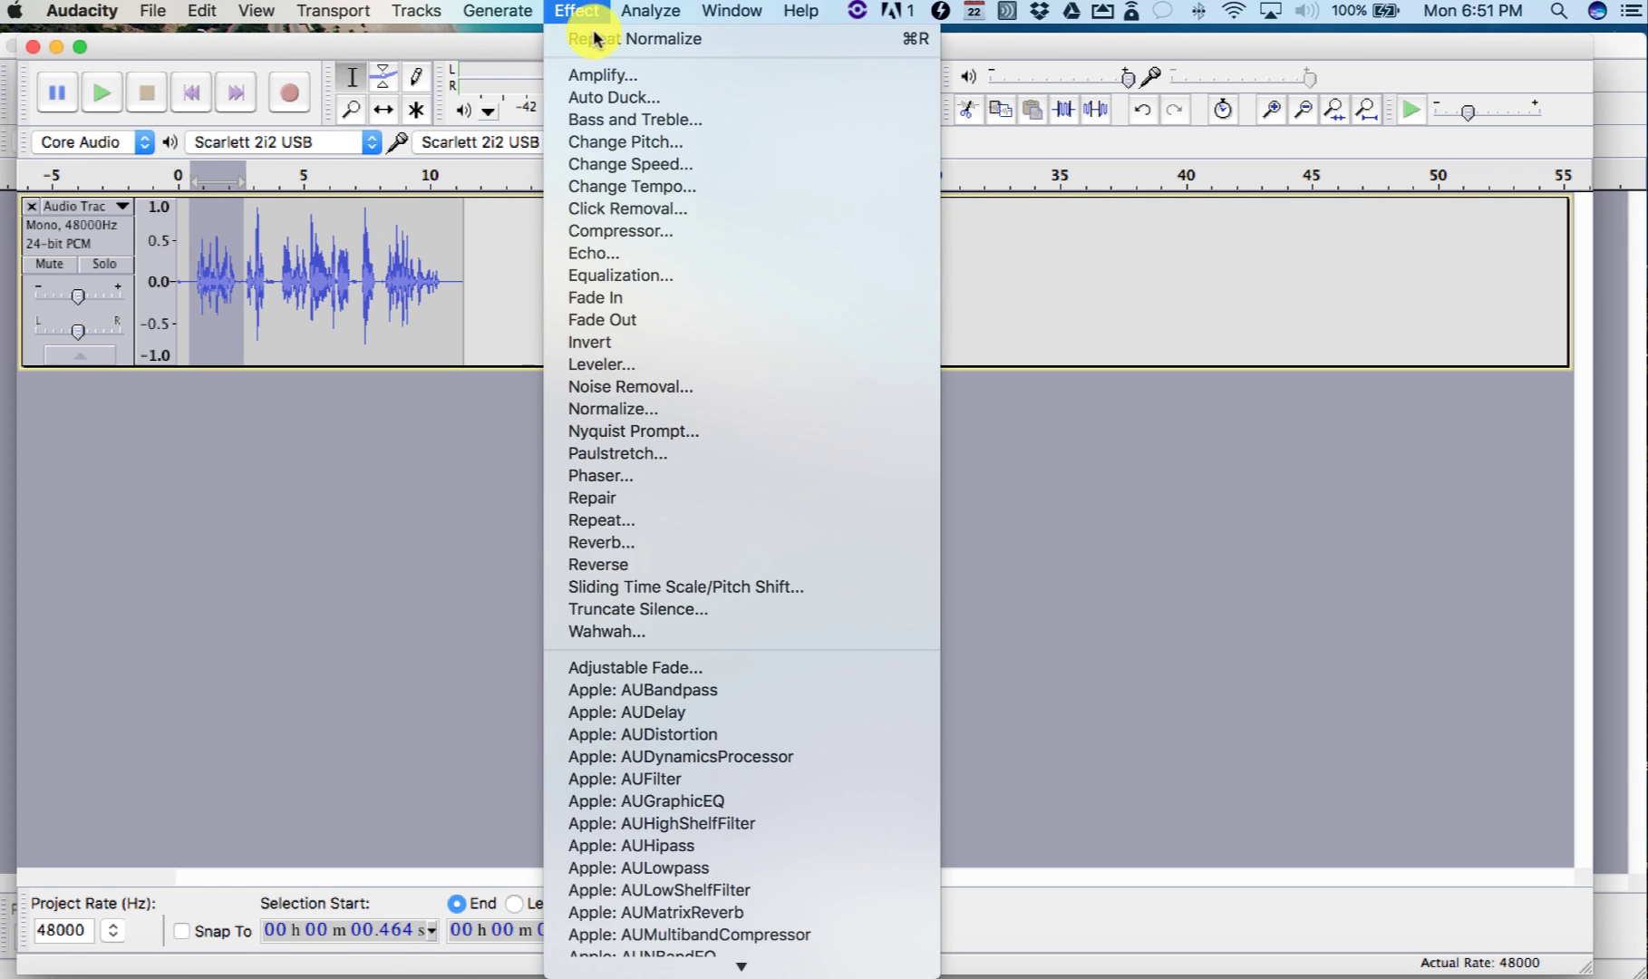